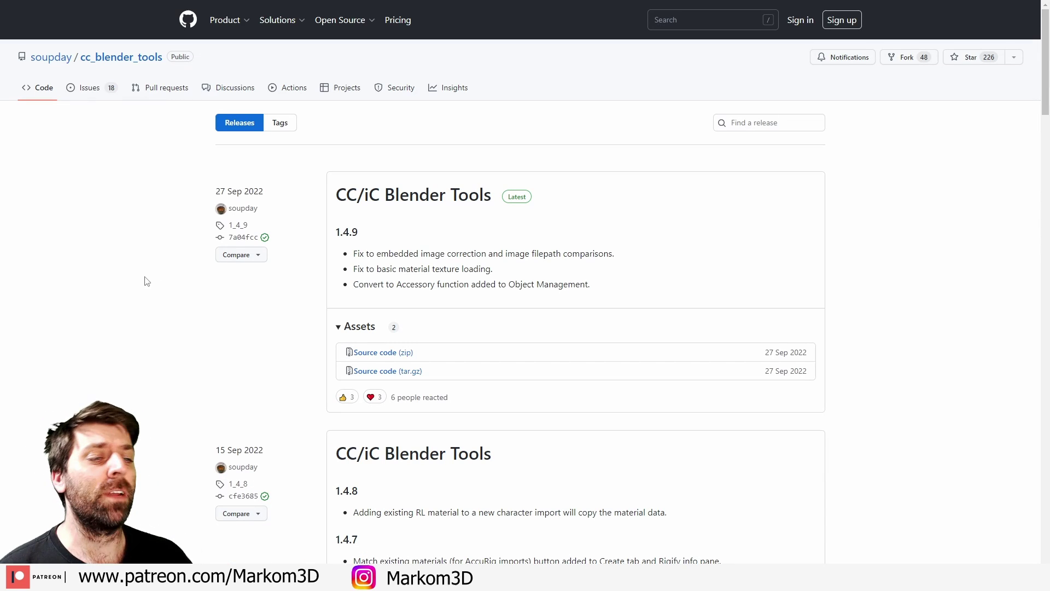
# Step: Download the Source code (zip) of the CC/iC Blender Tools 1.4.9 release
pyautogui.click(386, 355)
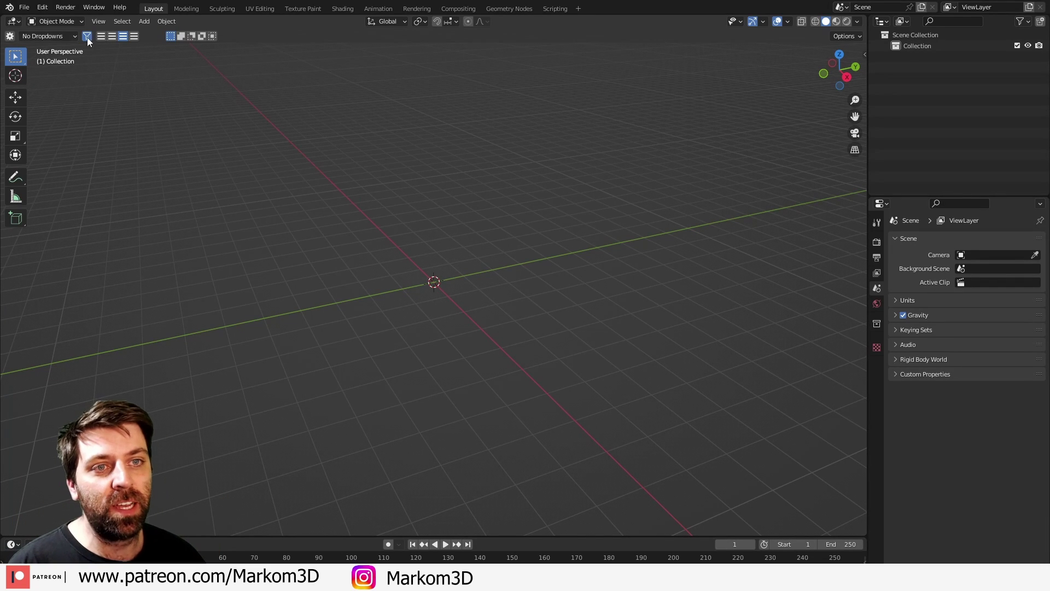
# Step: Install the downloaded CC/iC Tools zip from Downloads via Preferences > Add-ons
pyautogui.click(42, 7)
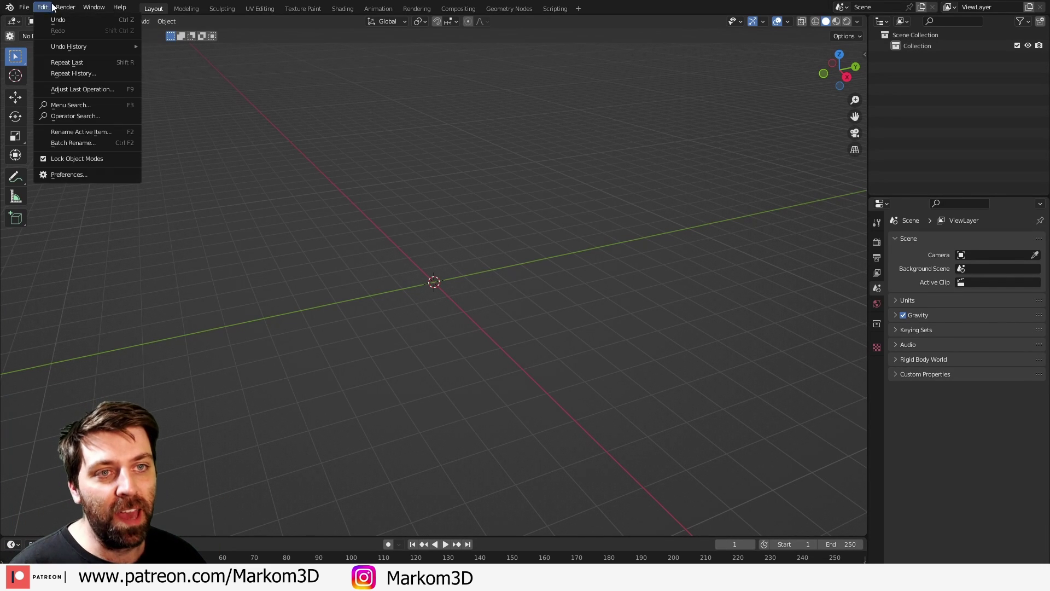
pyautogui.click(90, 173)
pyautogui.click(285, 41)
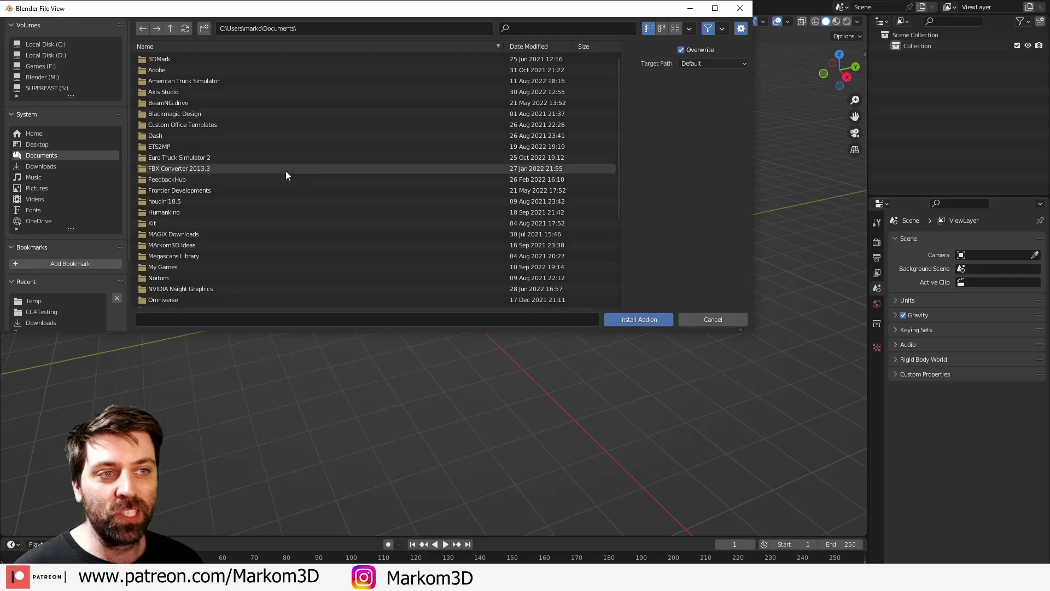
pyautogui.click(64, 166)
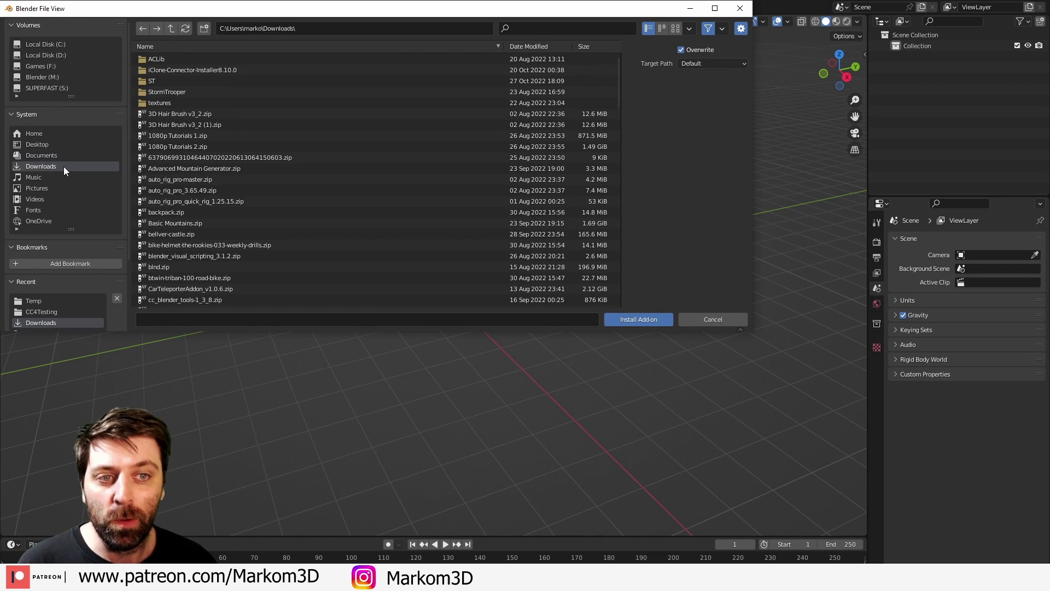
pyautogui.scroll(-3, 547, 164)
pyautogui.click(553, 223)
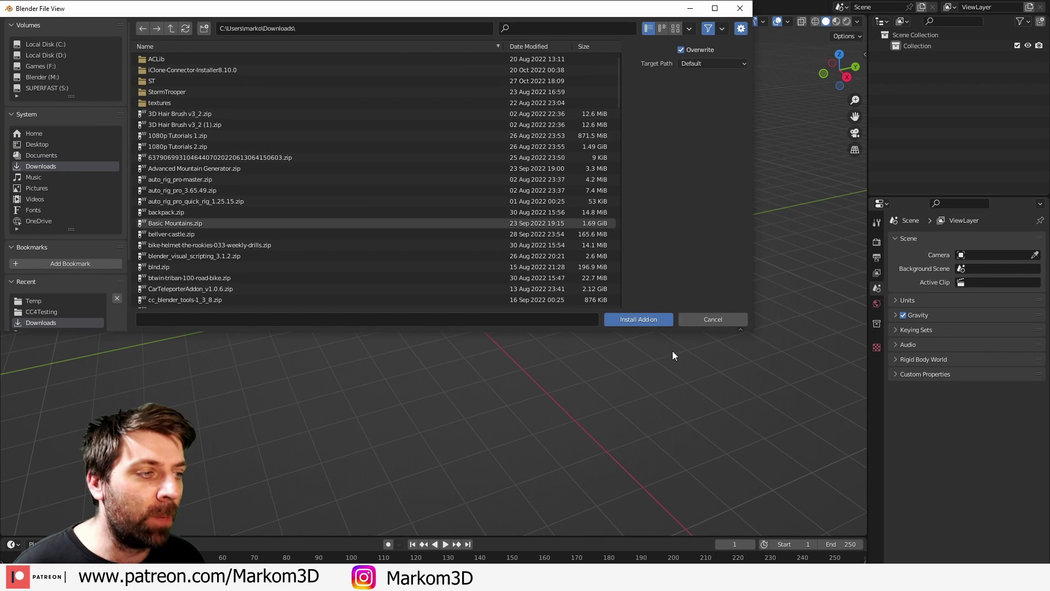
pyautogui.click(656, 319)
# Step: Enable CC/iC Tools, then filter add-ons by 'rig' to confirm Rigify is enabled
pyautogui.click(99, 70)
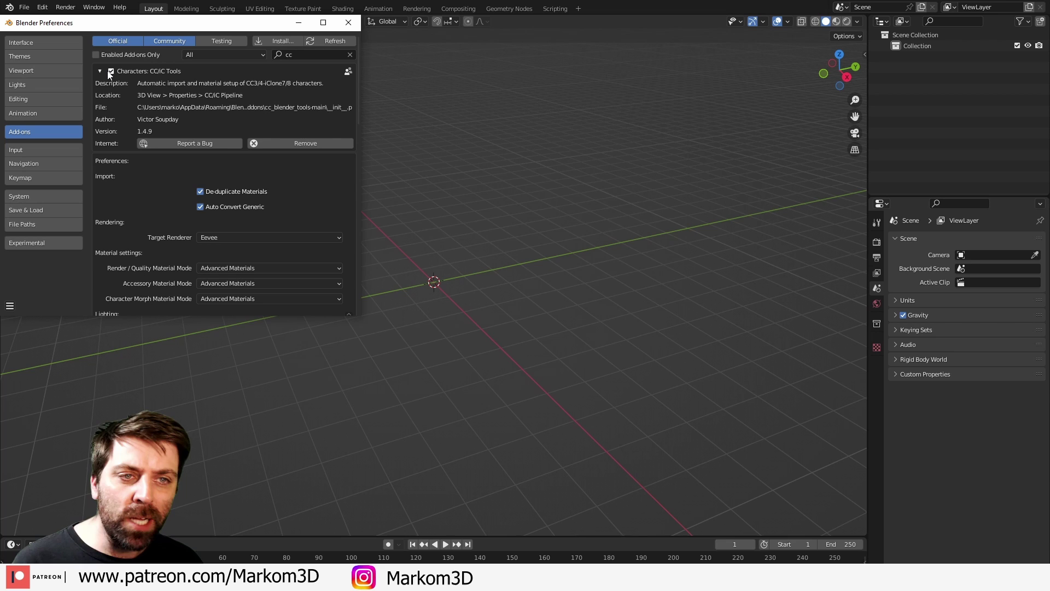
pyautogui.click(100, 70)
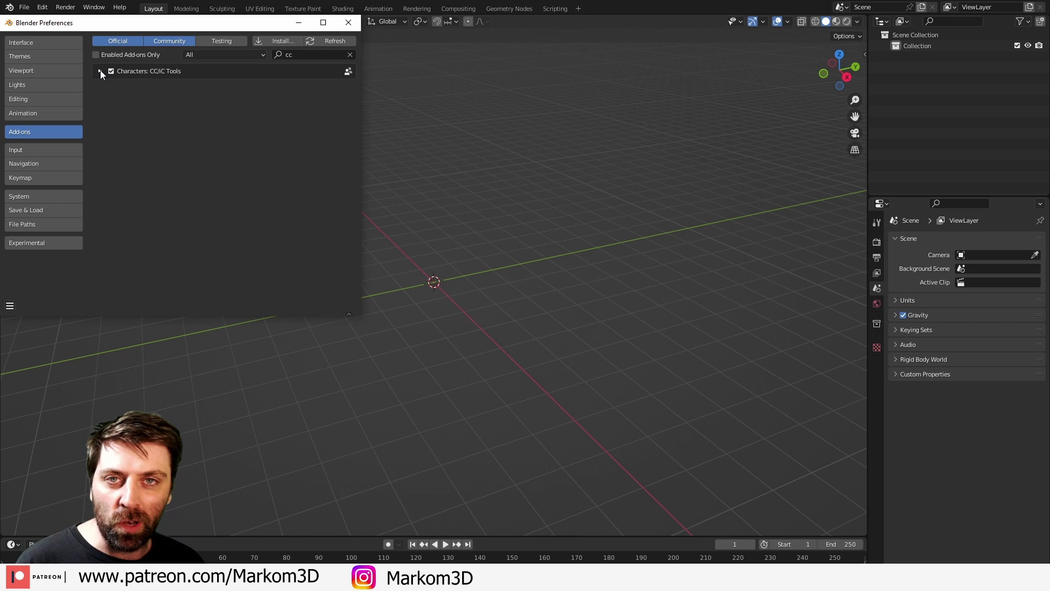
pyautogui.click(289, 54)
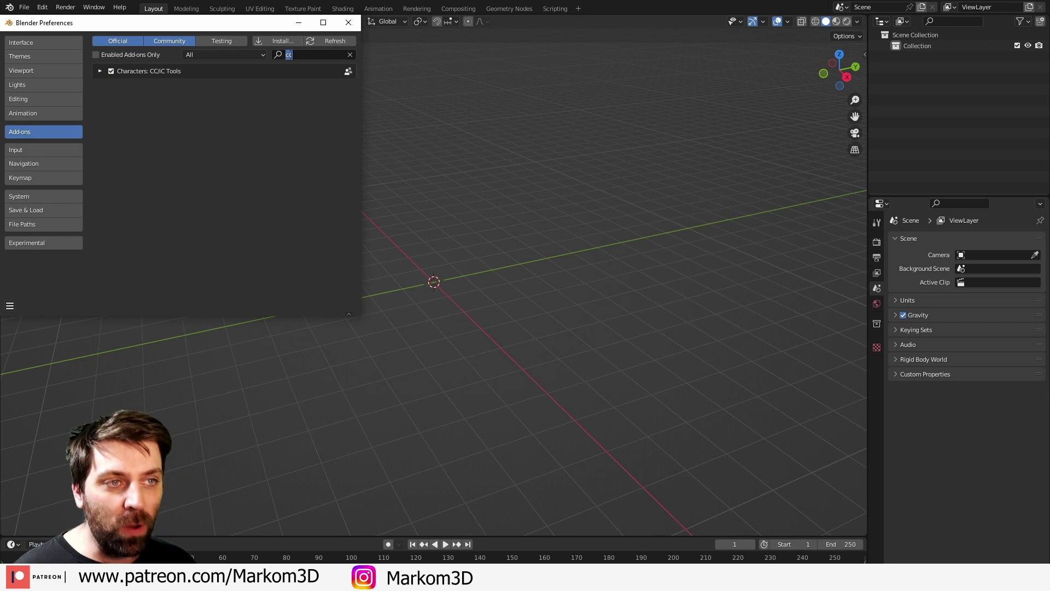
pyautogui.write('rig')
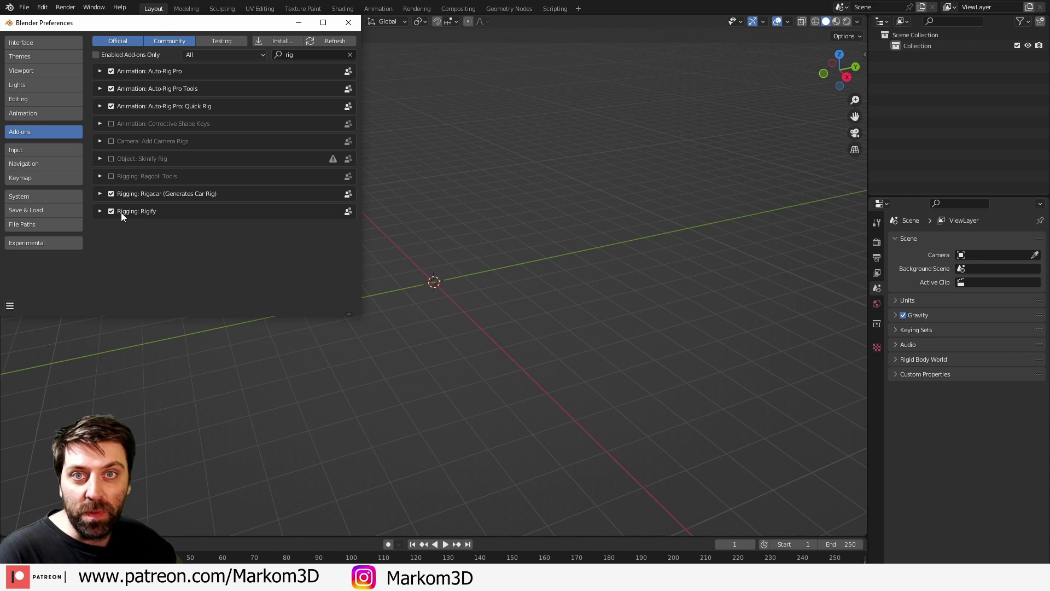
# Step: Import Female1Demo.fbx from the CC4Testing folder through the CC/iC Pipeline panel
pyautogui.click(681, 285)
pyautogui.press('n')
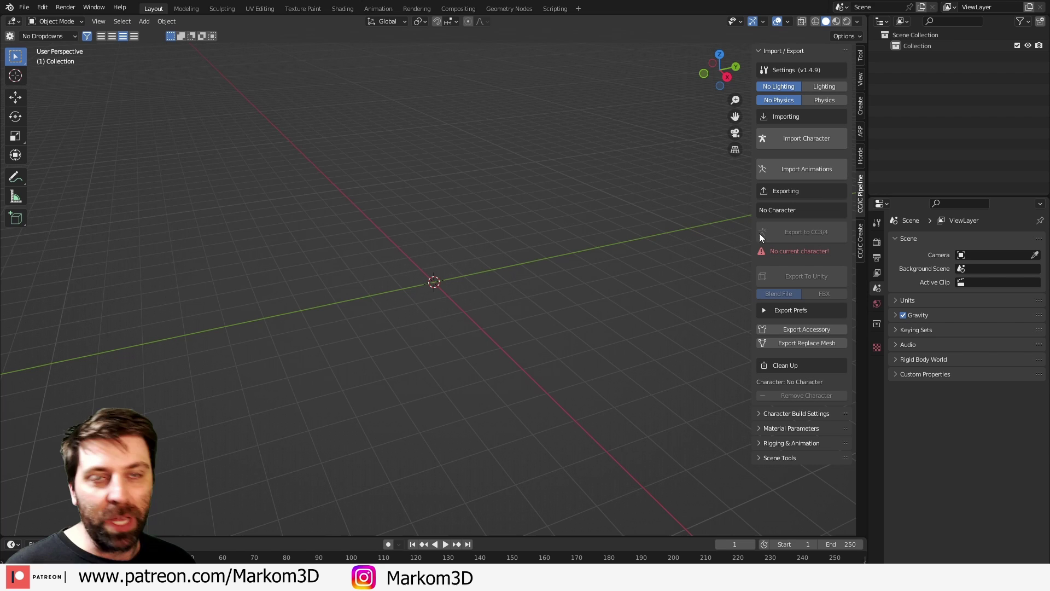
pyautogui.click(816, 143)
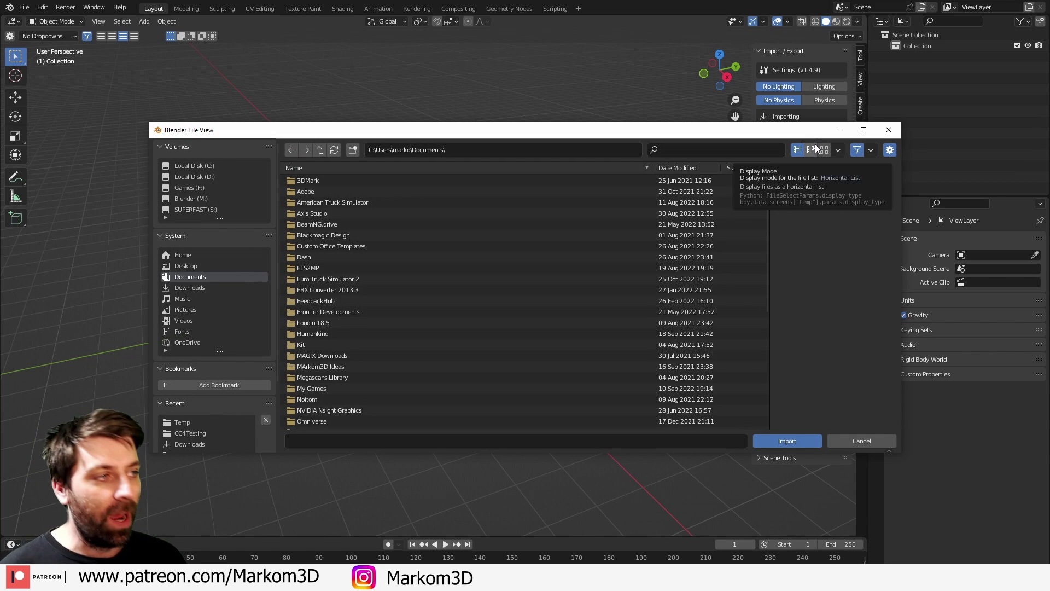
pyautogui.click(191, 432)
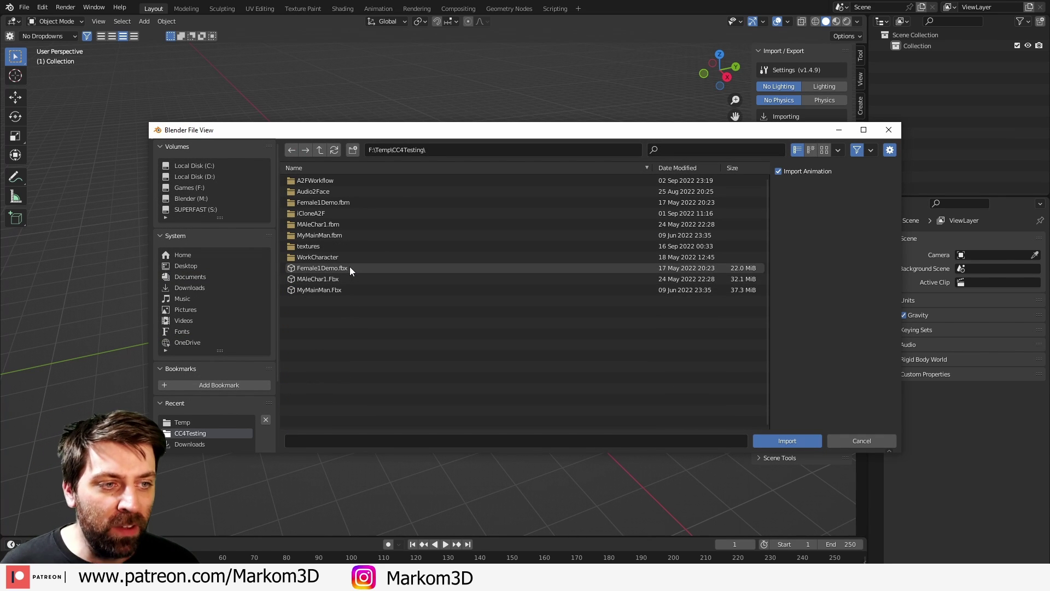
pyautogui.click(349, 267)
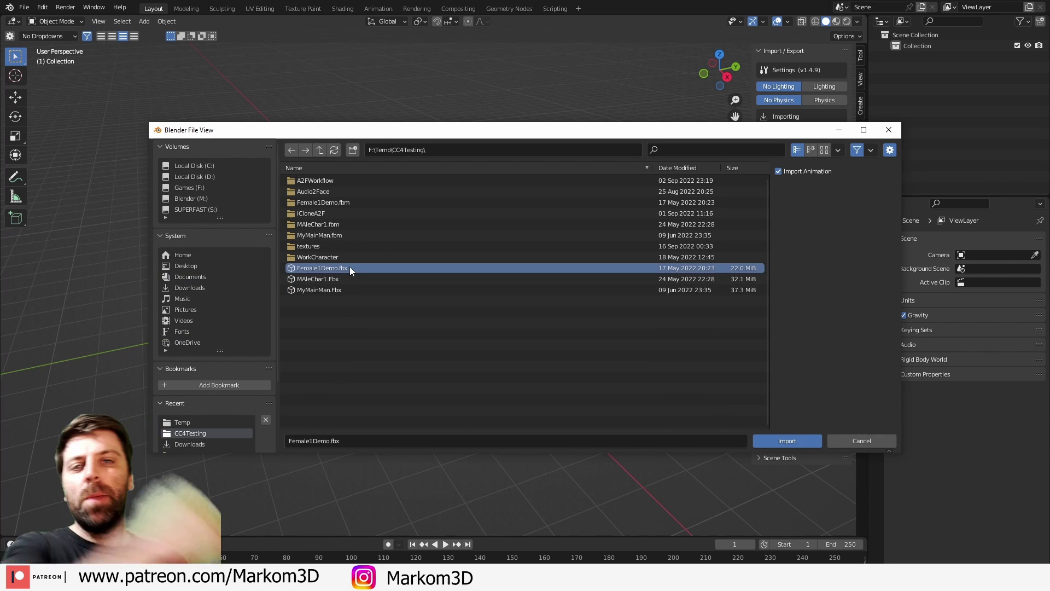
pyautogui.click(804, 441)
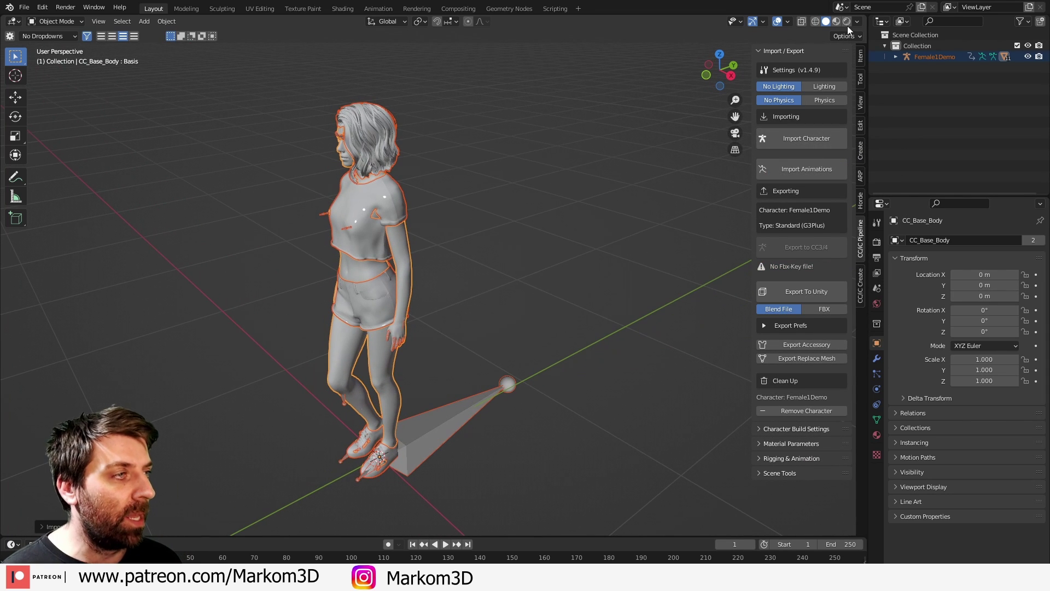
# Step: Switch to Rendered shading, apply the CC3 lighting preset, and inspect the textured character
pyautogui.press('z')
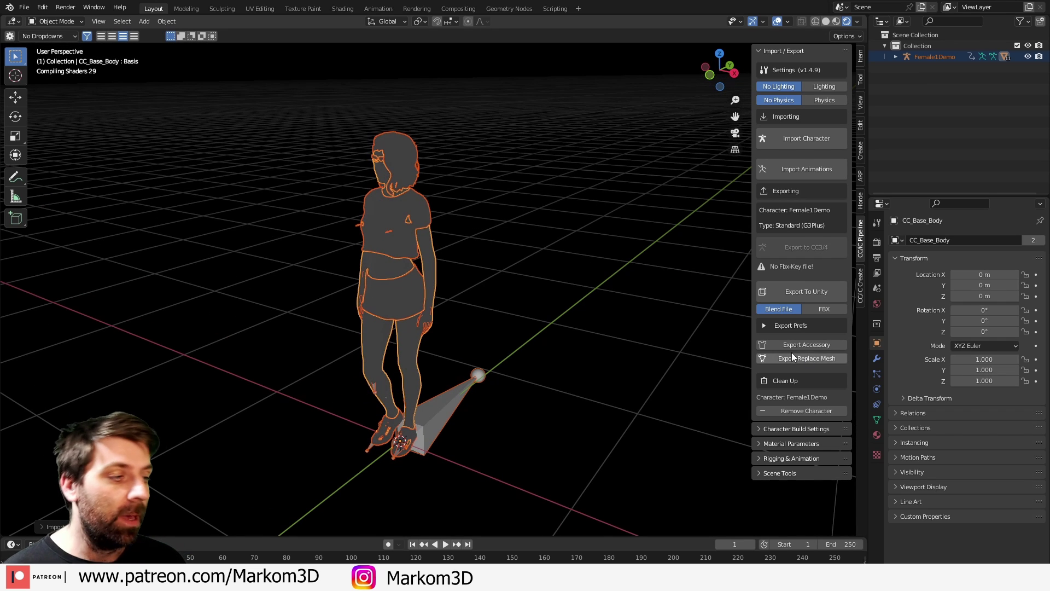
pyautogui.click(767, 474)
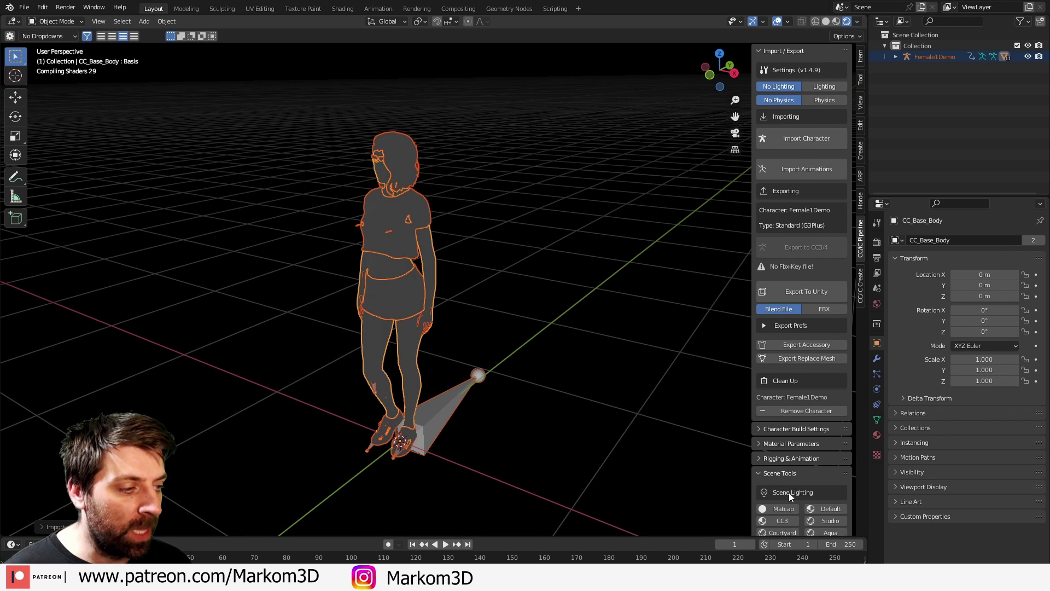
pyautogui.scroll(-5, 788, 492)
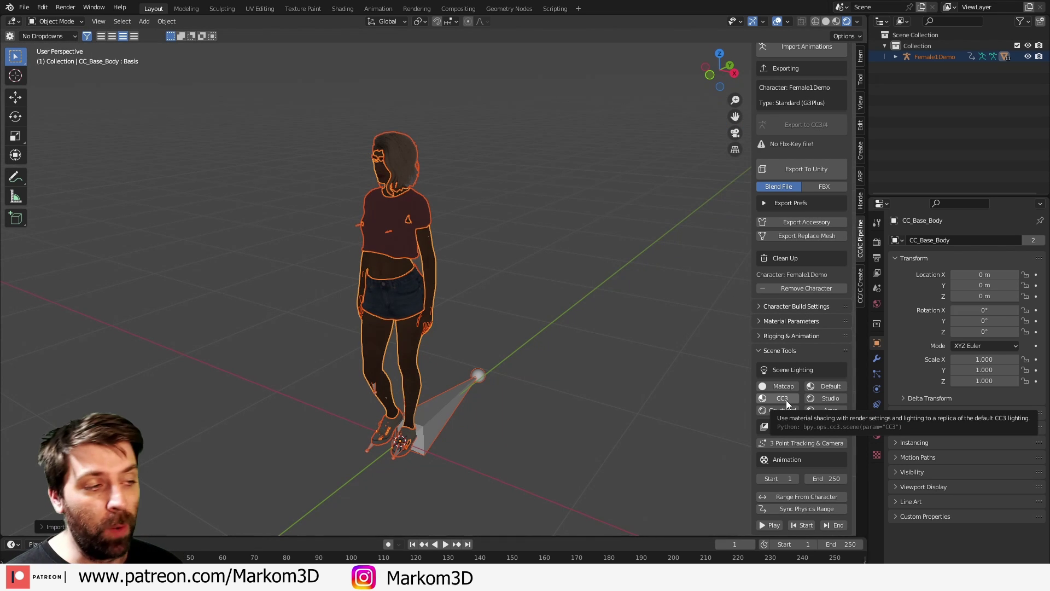
pyautogui.click(790, 399)
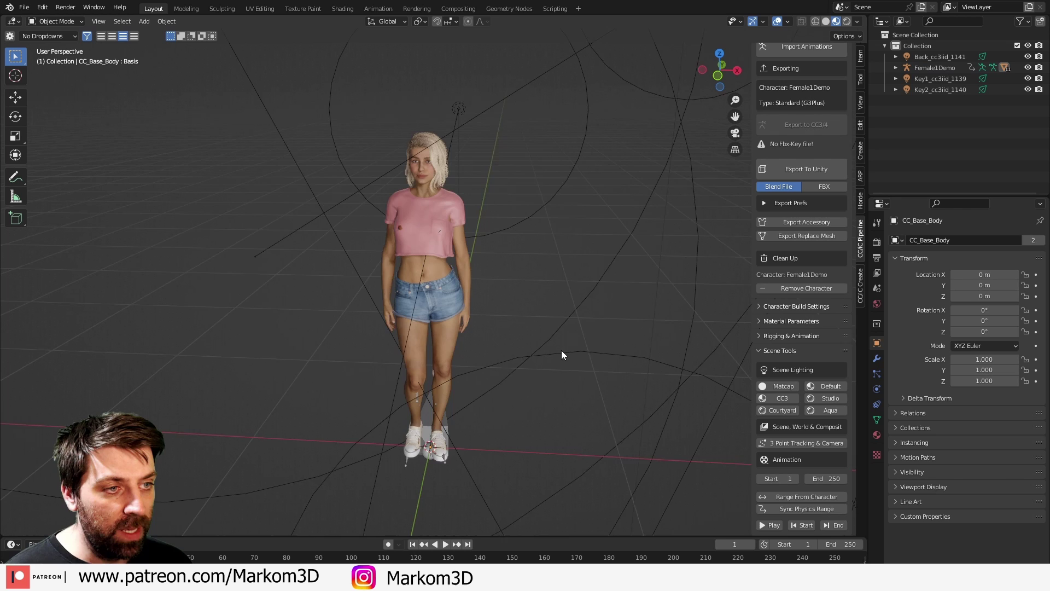
pyautogui.moveTo(562, 353); pyautogui.dragTo(385, 351, button='middle')
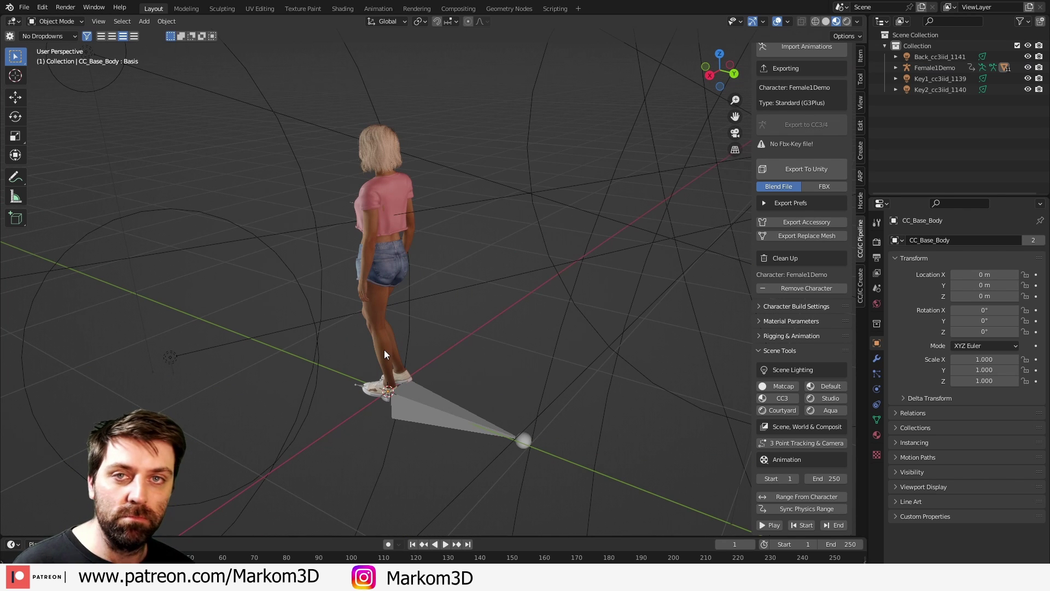
pyautogui.scroll(3, 359, 278)
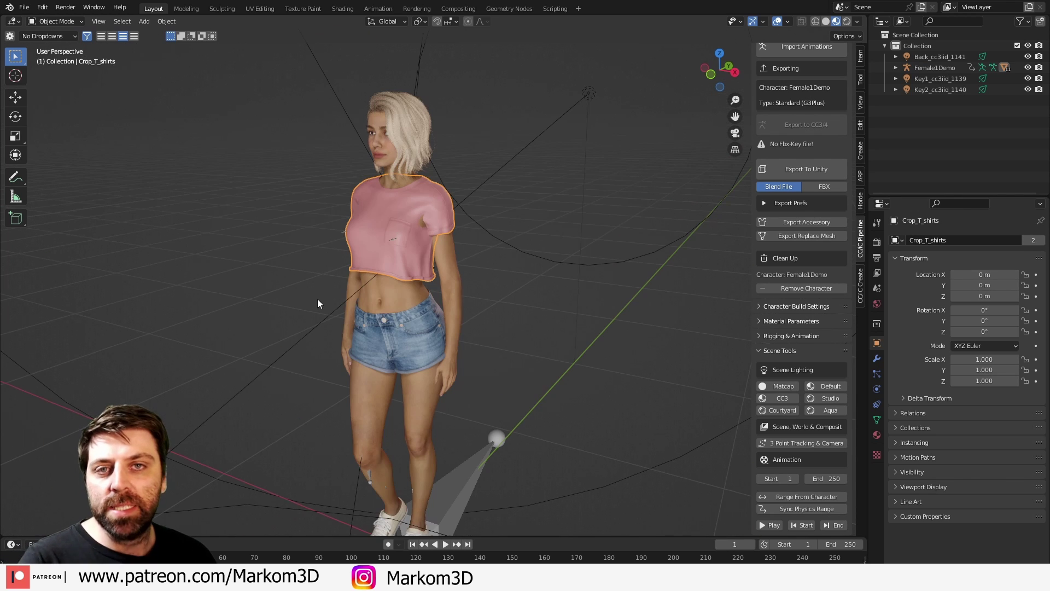
pyautogui.moveTo(318, 299); pyautogui.dragTo(432, 322, button='middle')
pyautogui.scroll(4, 344, 333)
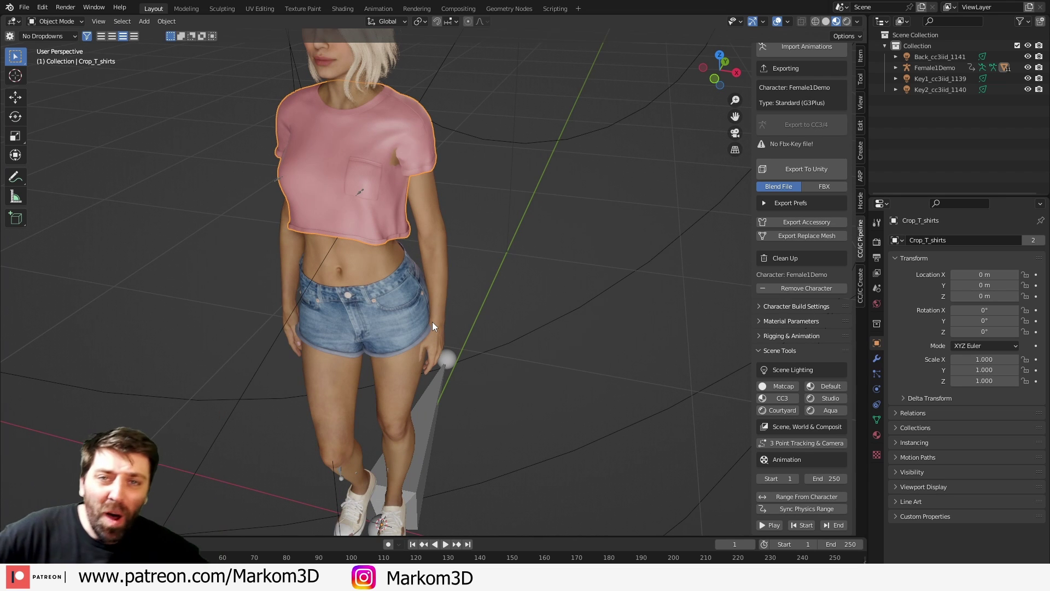
pyautogui.scroll(-3, 432, 321)
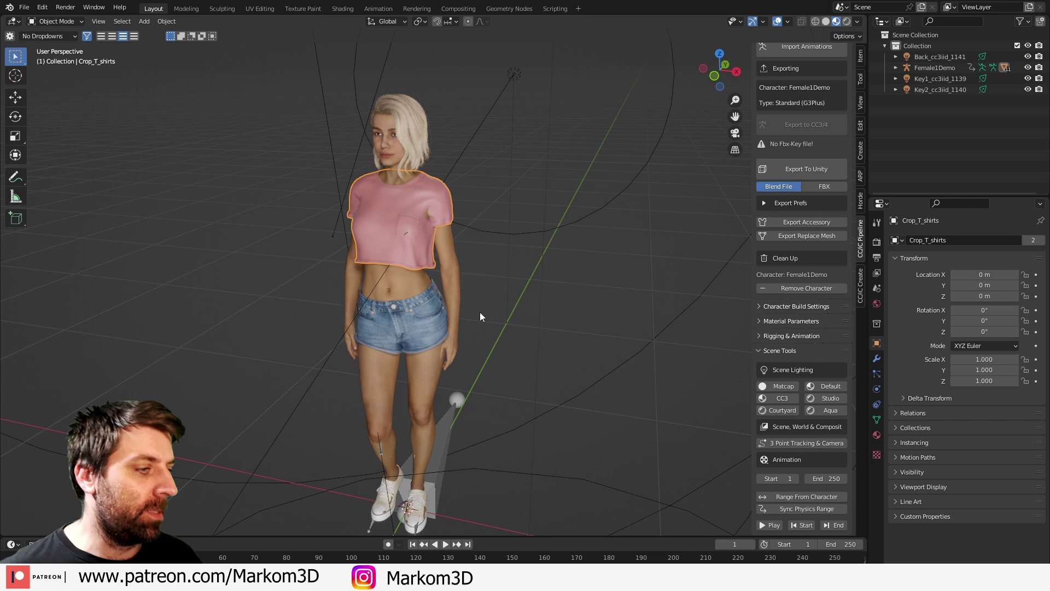
# Step: Generate a Quick Rigify rig, Female1Demo_Rigify, from Rigging & Animation > Rigify Setup
pyautogui.click(759, 336)
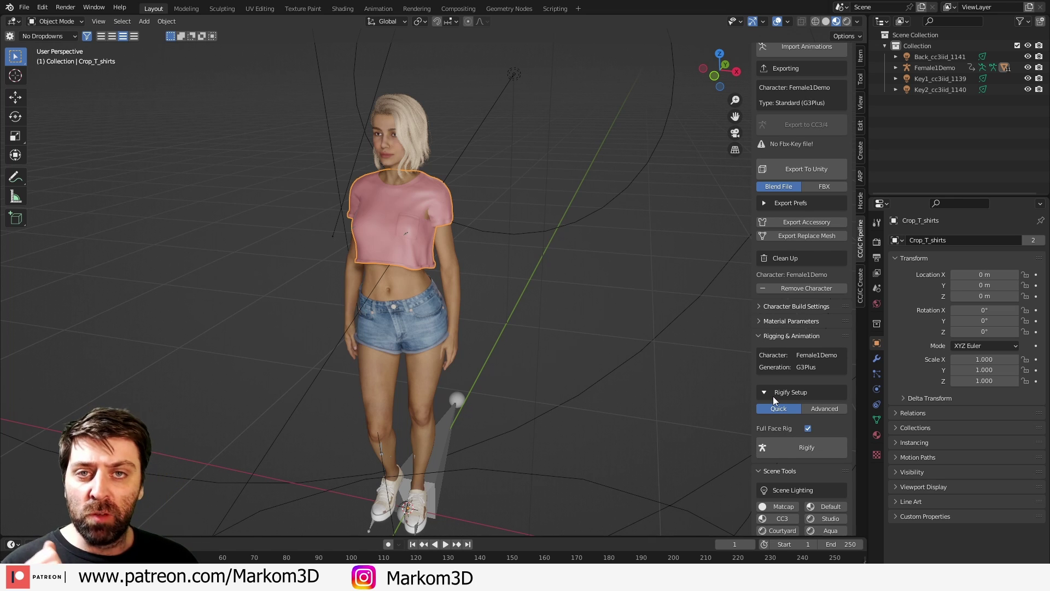
pyautogui.scroll(-2, 782, 410)
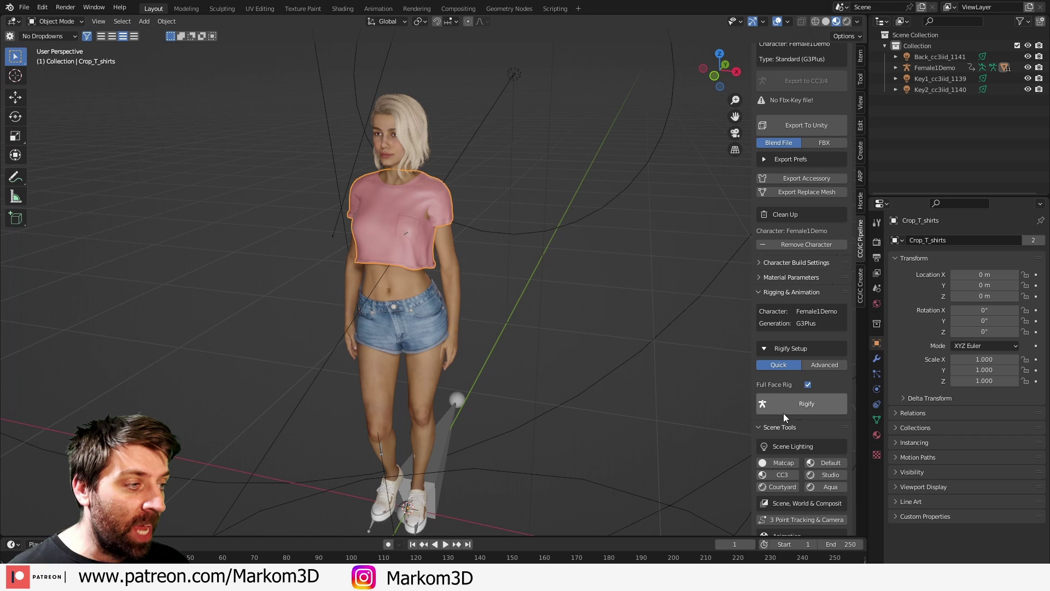
pyautogui.click(787, 405)
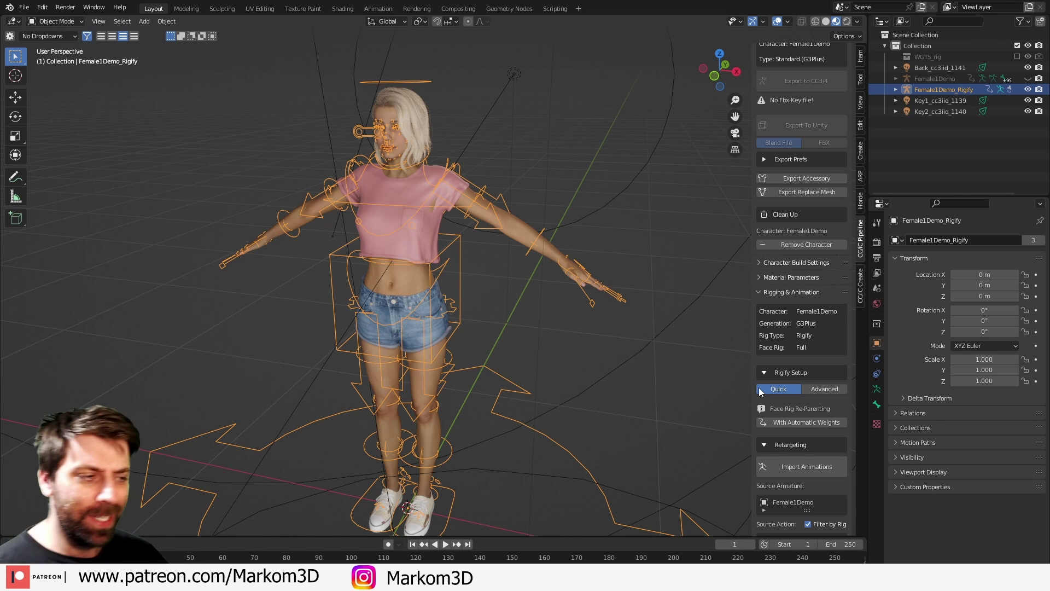
pyautogui.moveTo(759, 387); pyautogui.dragTo(539, 354, button='middle')
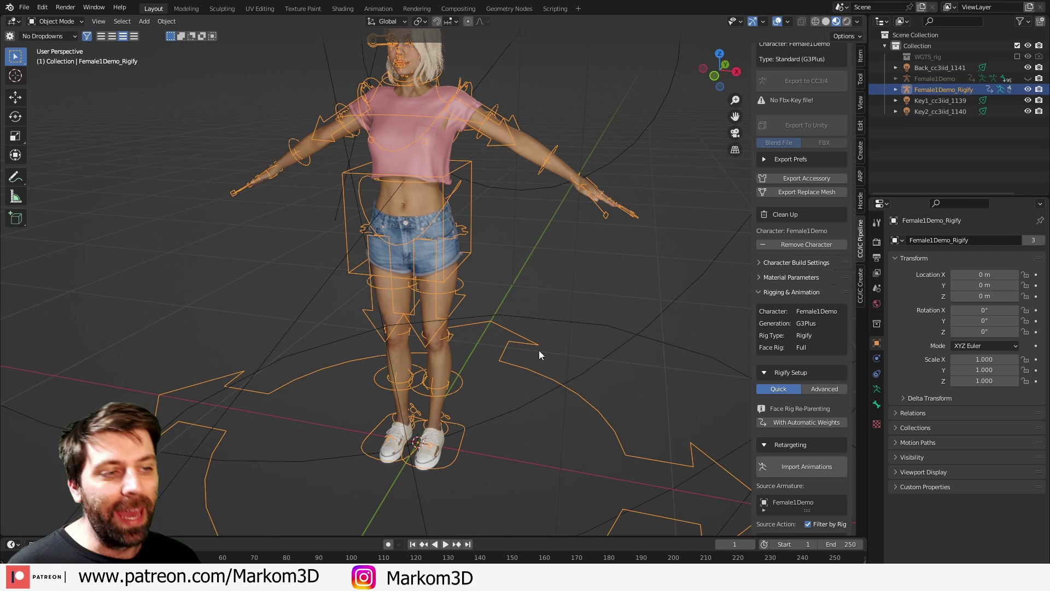
# Step: Enter Pose Mode and test moving the left foot IK control, cancelling each move
pyautogui.click(55, 21)
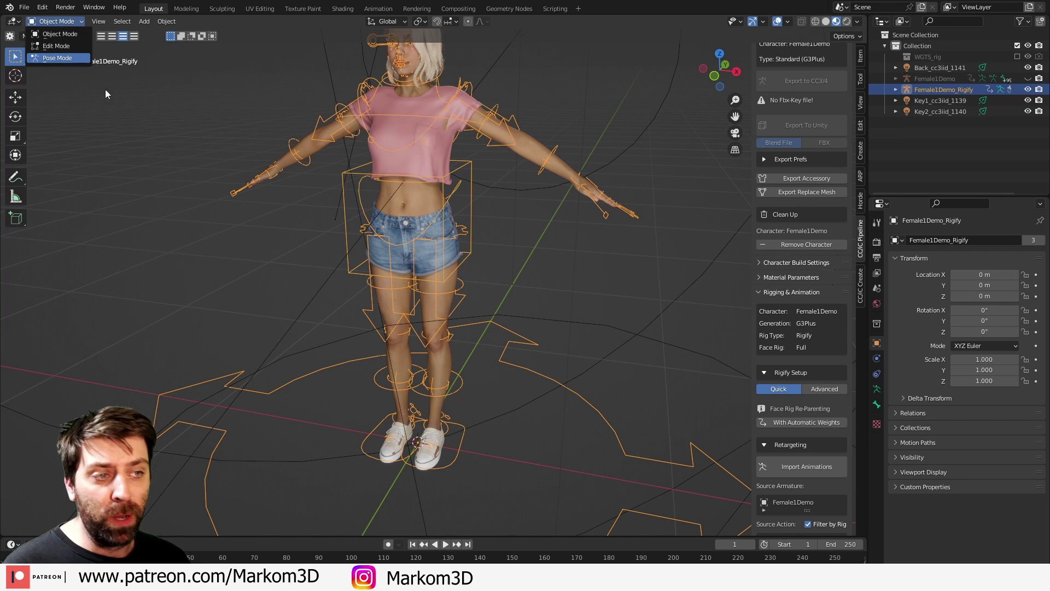
pyautogui.press('Return')
pyautogui.click(460, 446)
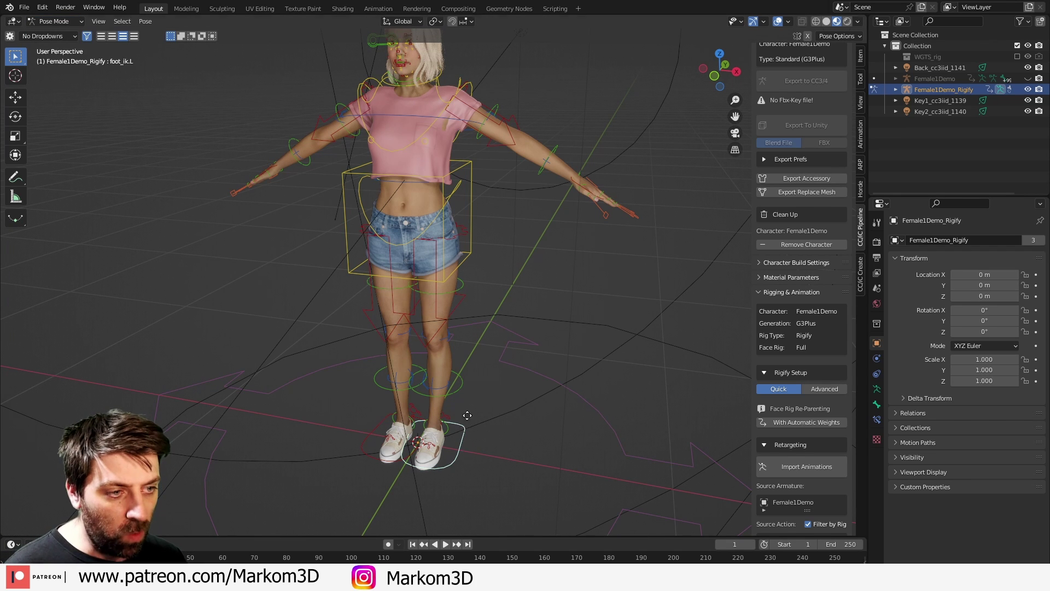
pyautogui.press('g')
pyautogui.press('Escape')
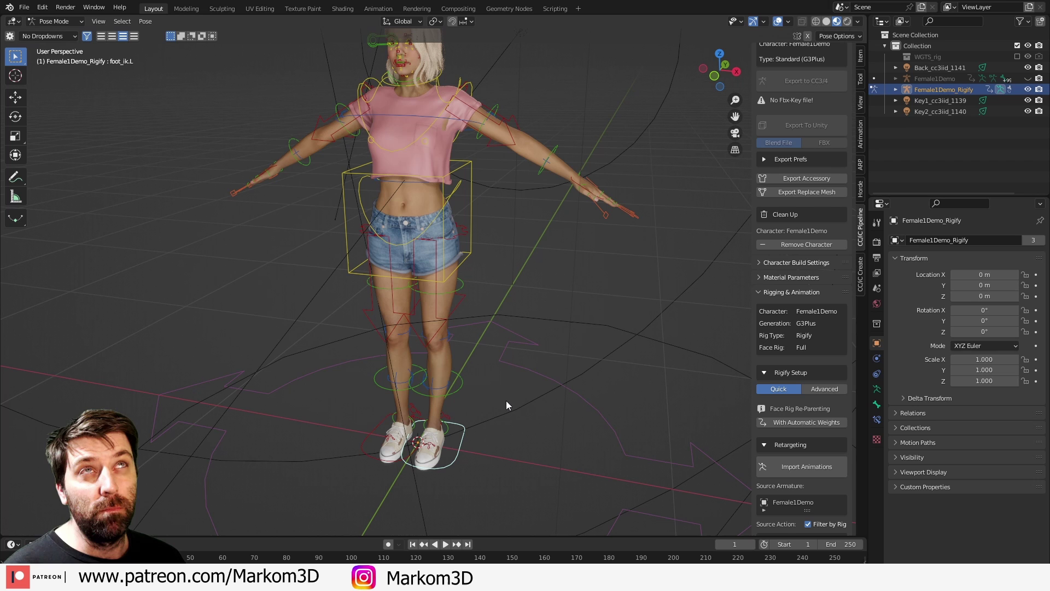
pyautogui.moveTo(506, 400); pyautogui.dragTo(481, 383, button='middle')
pyautogui.press('g')
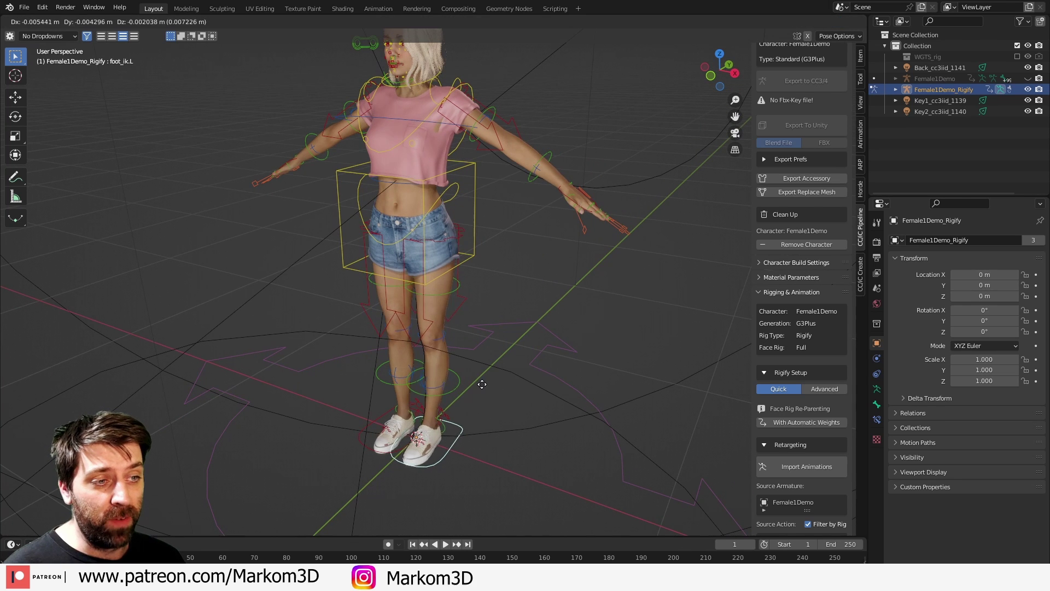
pyautogui.press('Escape')
# Step: Rotate the left forearm FK control about Z and move the left hand IK control
pyautogui.click(556, 149)
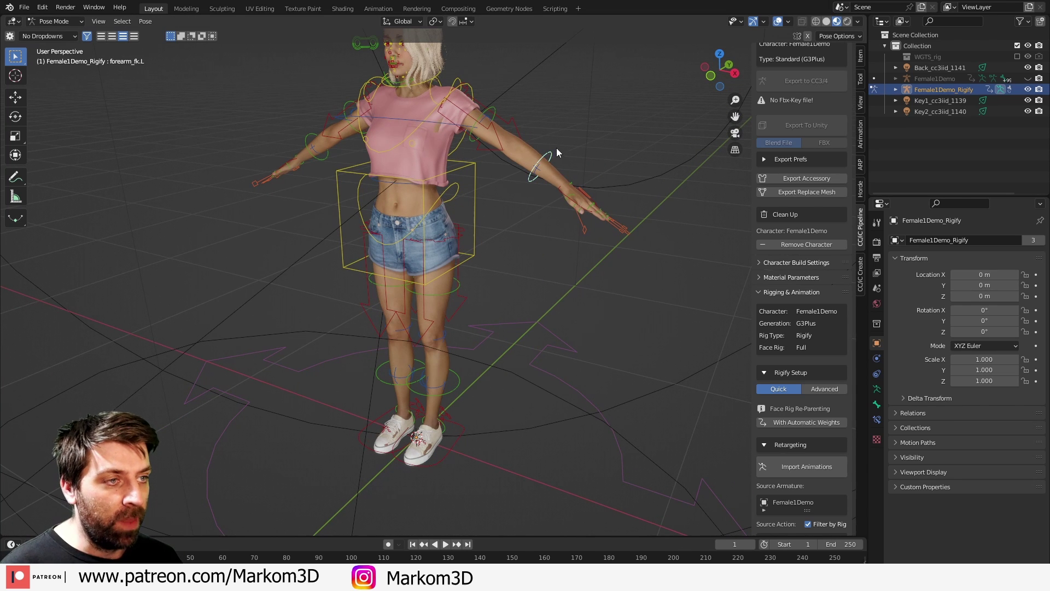
pyautogui.press('r')
pyautogui.press('z')
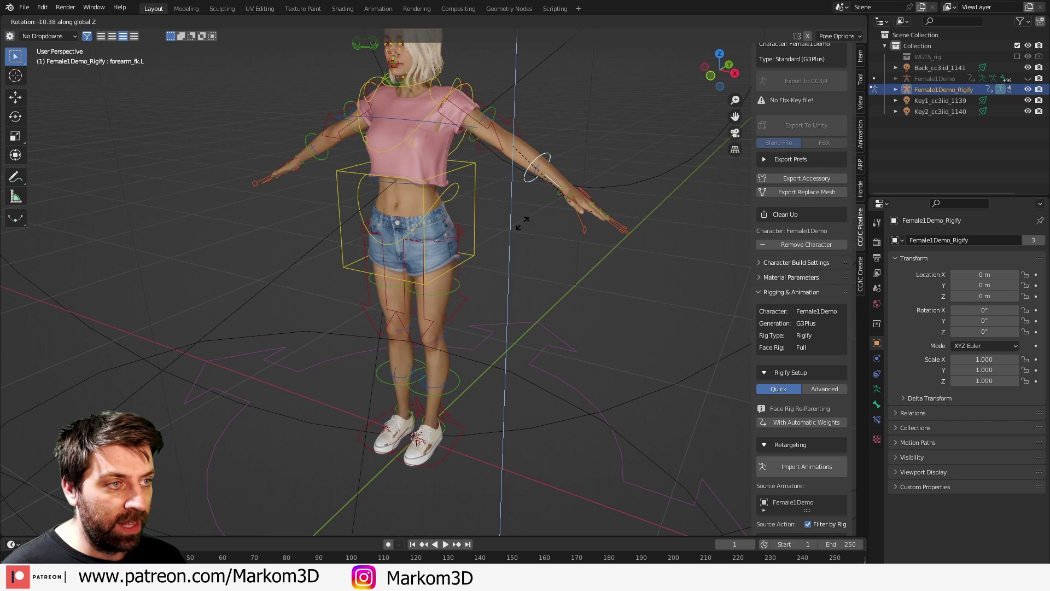
pyautogui.click(575, 211)
pyautogui.click(583, 216)
pyautogui.press('g')
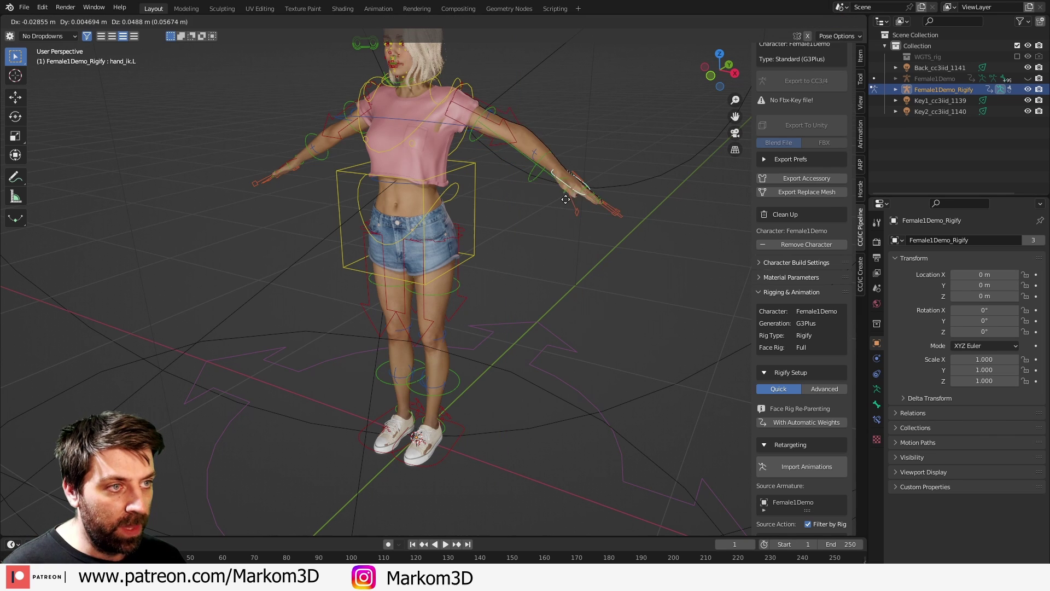
pyautogui.click(561, 222)
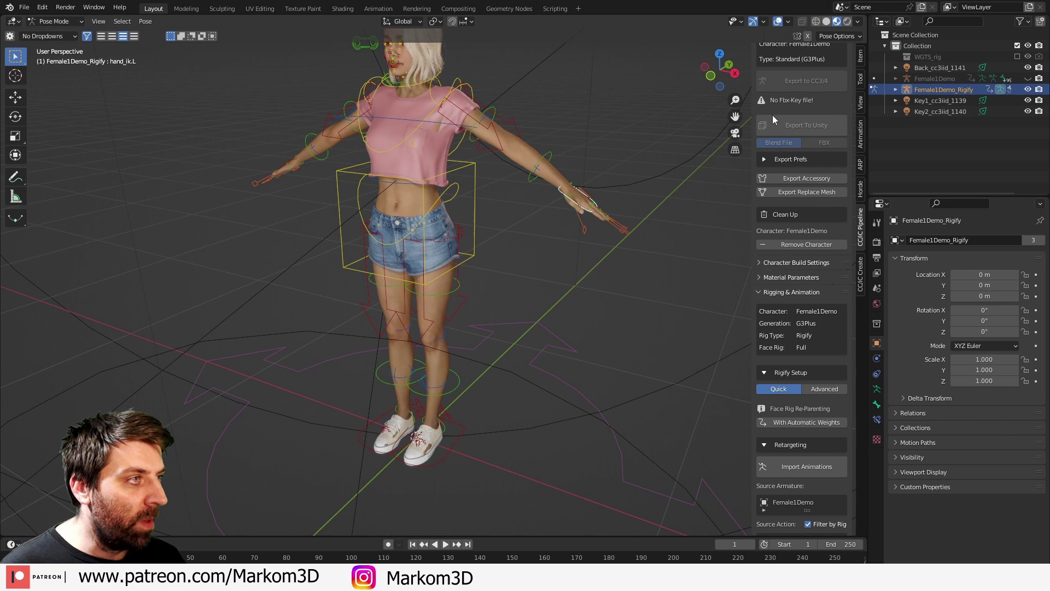
pyautogui.scroll(-2, 826, 243)
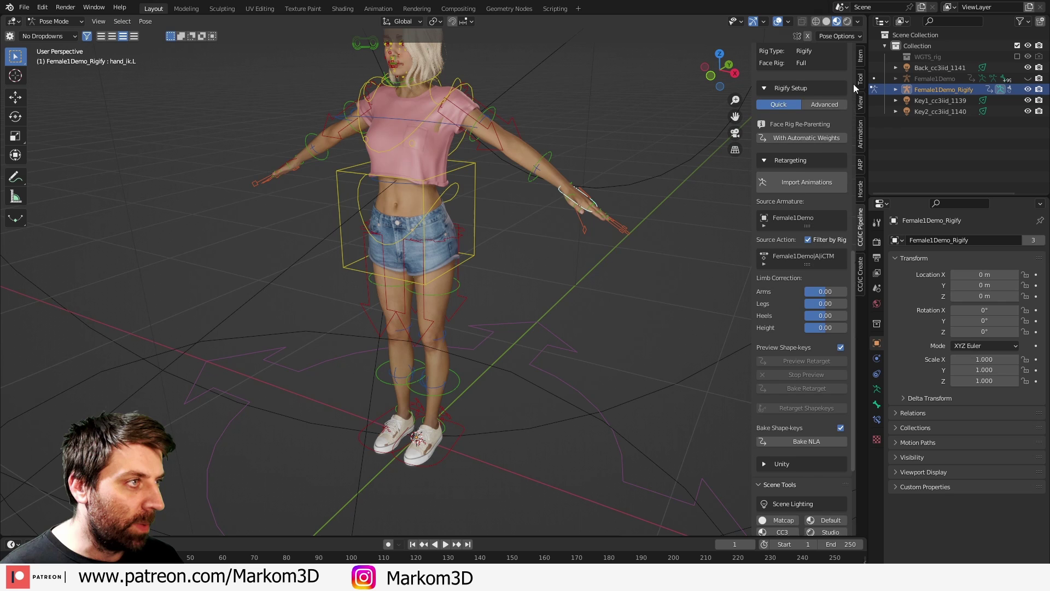
# Step: Set IK-FK (hand.L) to 1.0 in the Item tab and retest the arm controls
pyautogui.click(860, 55)
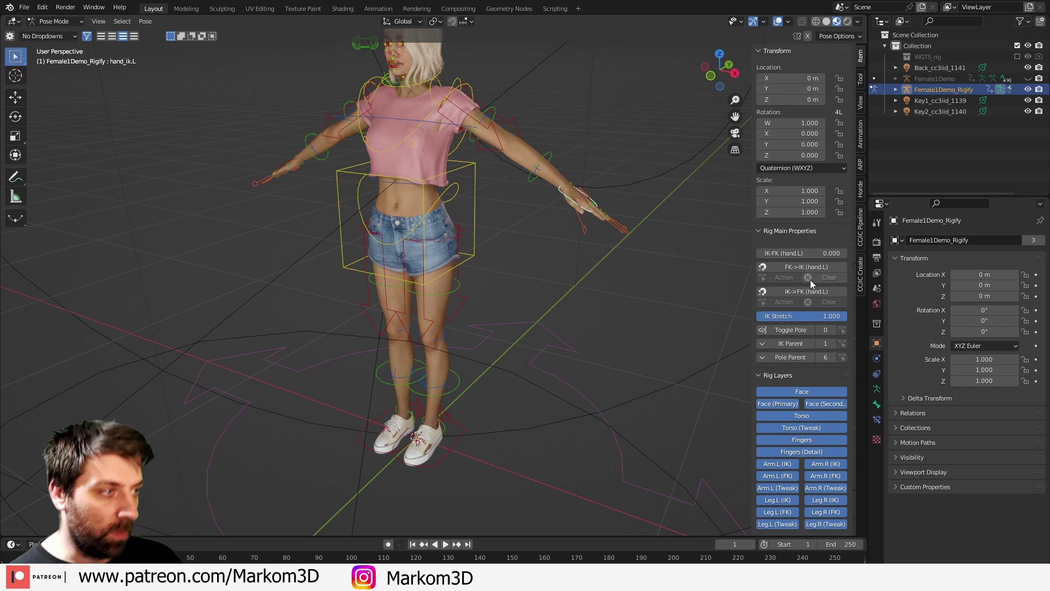
pyautogui.moveTo(810, 254); pyautogui.dragTo(850, 257)
pyautogui.moveTo(661, 232); pyautogui.dragTo(631, 243, button='middle')
pyautogui.press('g')
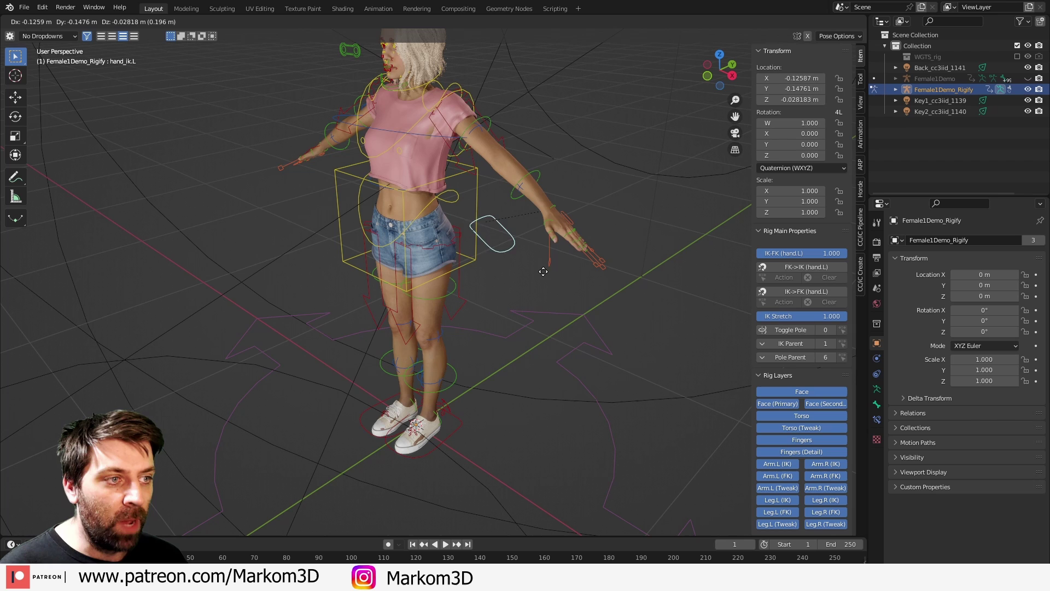
pyautogui.rightClick(557, 251)
pyautogui.click(533, 178)
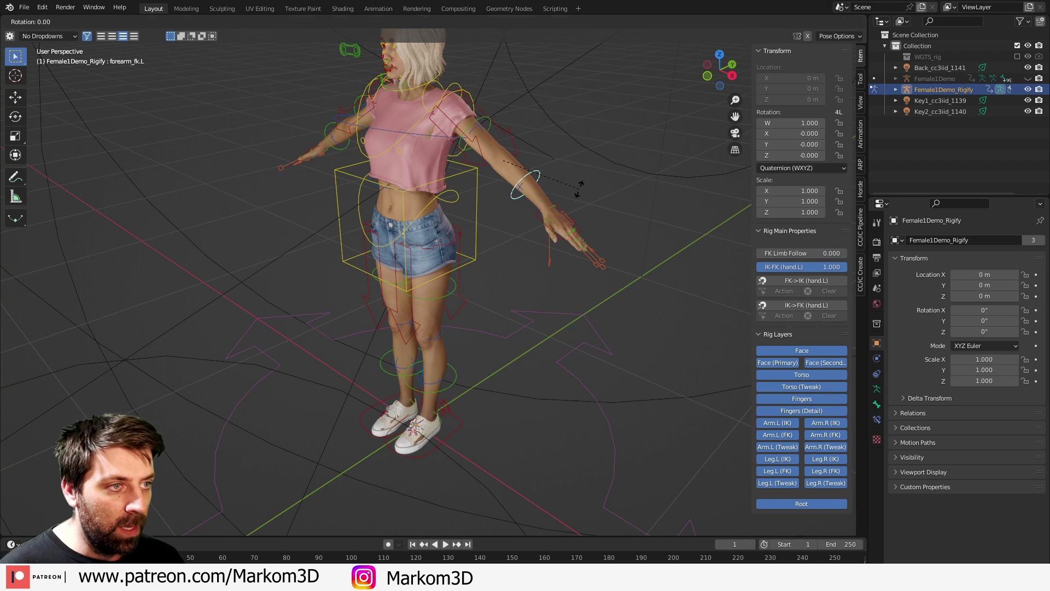
pyautogui.press('r')
pyautogui.press('z')
pyautogui.rightClick(545, 202)
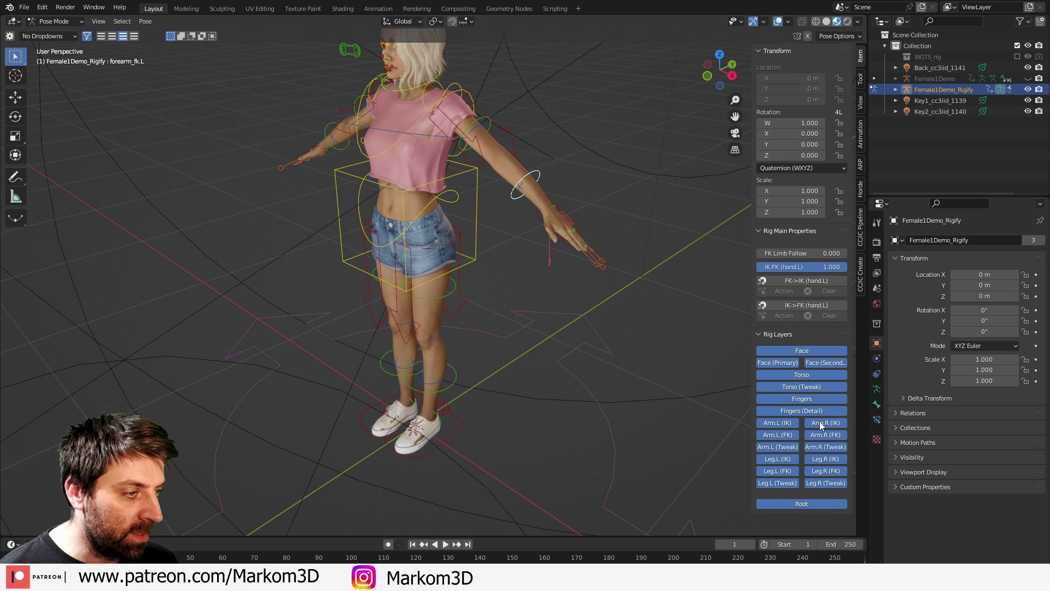
# Step: Move the left foot IK control outward to widen the stance
pyautogui.click(459, 423)
pyautogui.press('g')
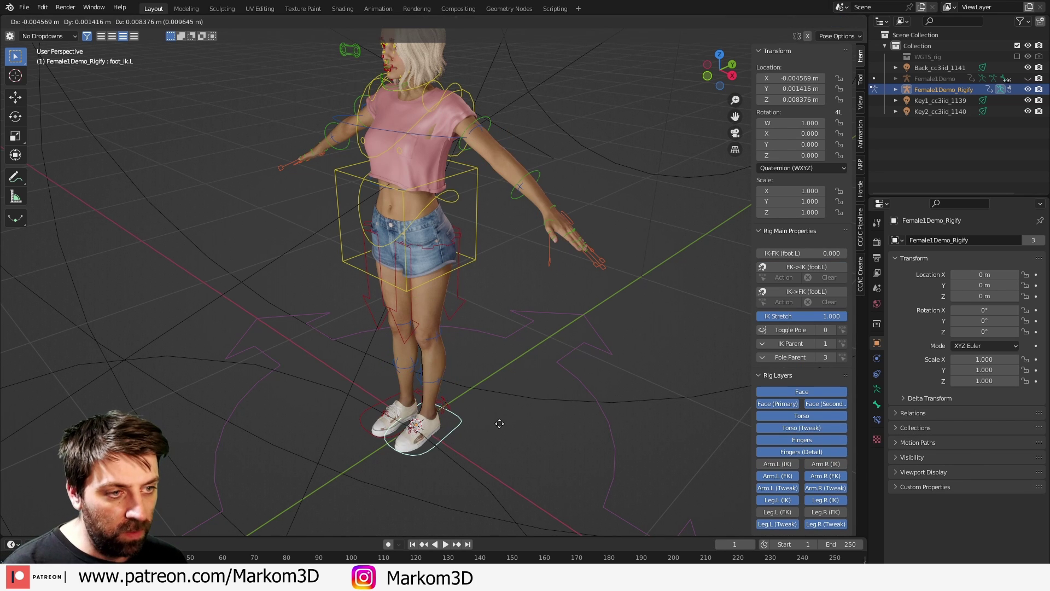
pyautogui.click(555, 421)
pyautogui.click(540, 173)
pyautogui.press('r')
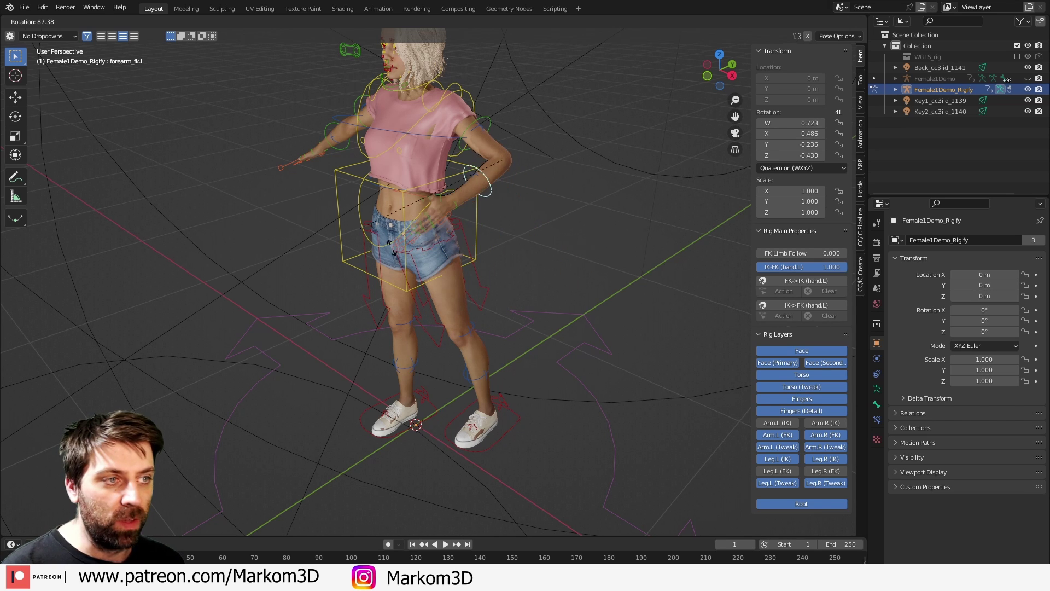
pyautogui.press('Escape')
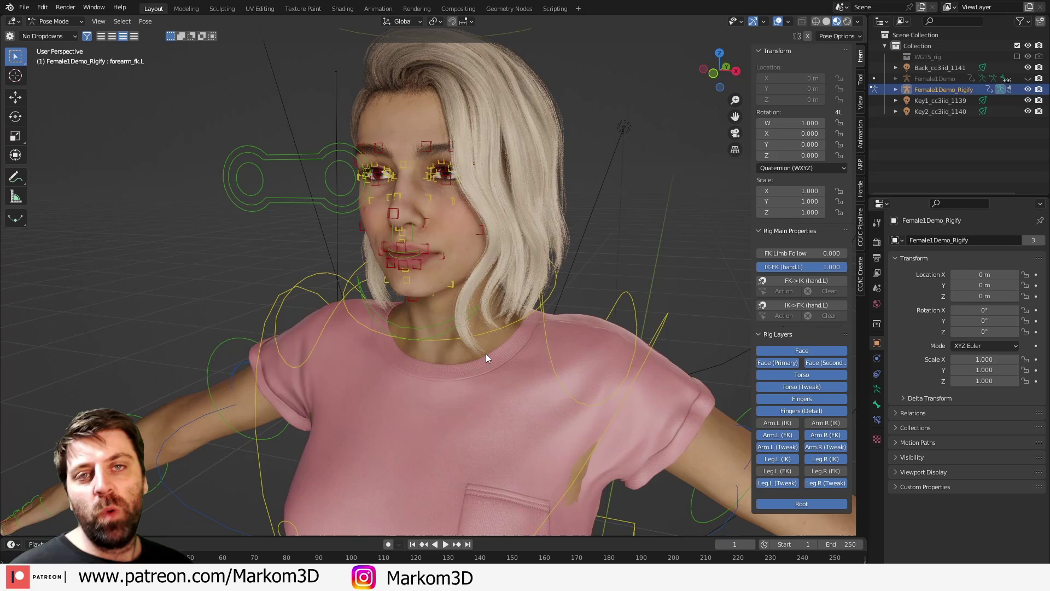
# Step: Reshape the mouth by moving the lower-left, centre lower and upper-left lip controls
pyautogui.click(418, 270)
pyautogui.click(420, 267)
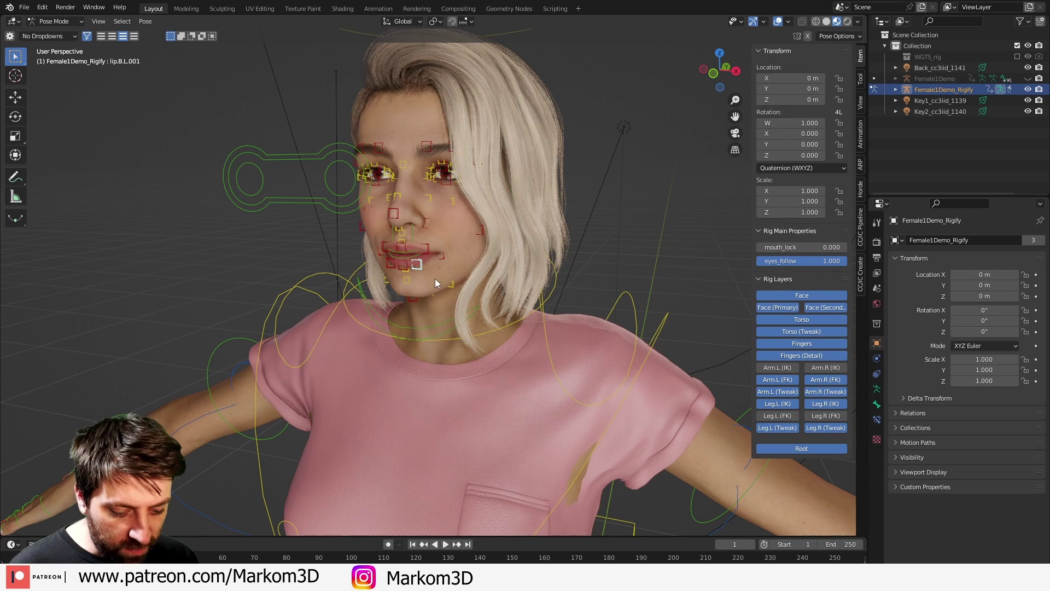
pyautogui.press('g')
pyautogui.click(422, 276)
pyautogui.click(402, 271)
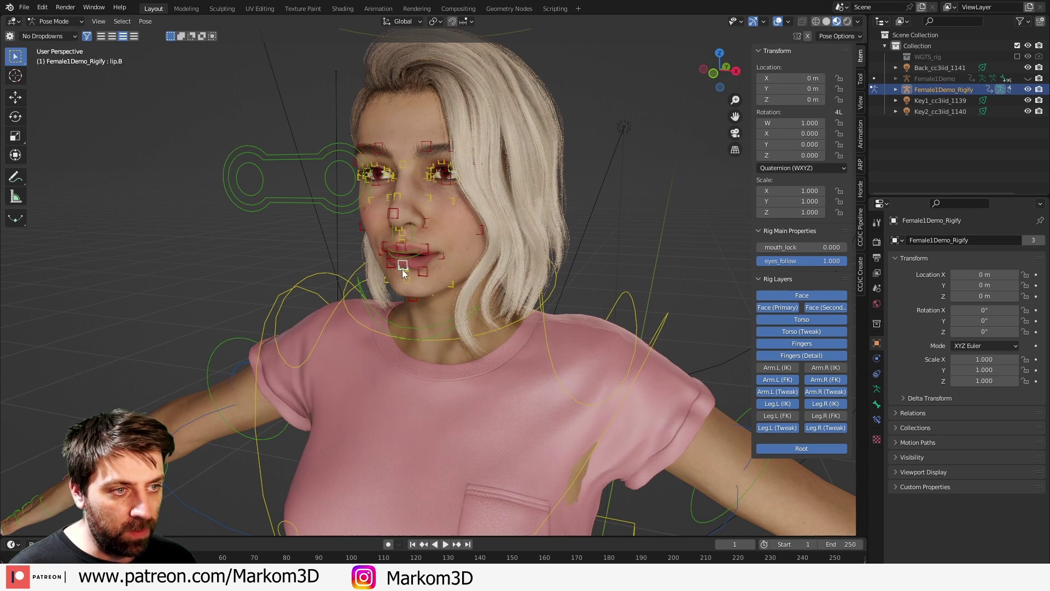
pyautogui.press('g')
pyautogui.click(429, 243)
pyautogui.click(441, 247)
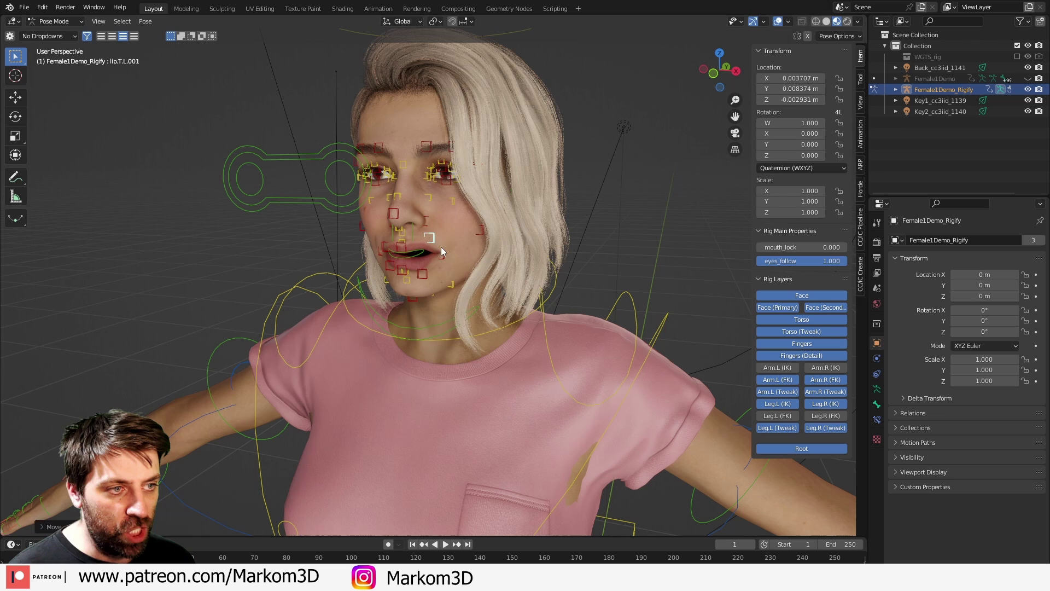
pyautogui.press('g')
pyautogui.click(452, 239)
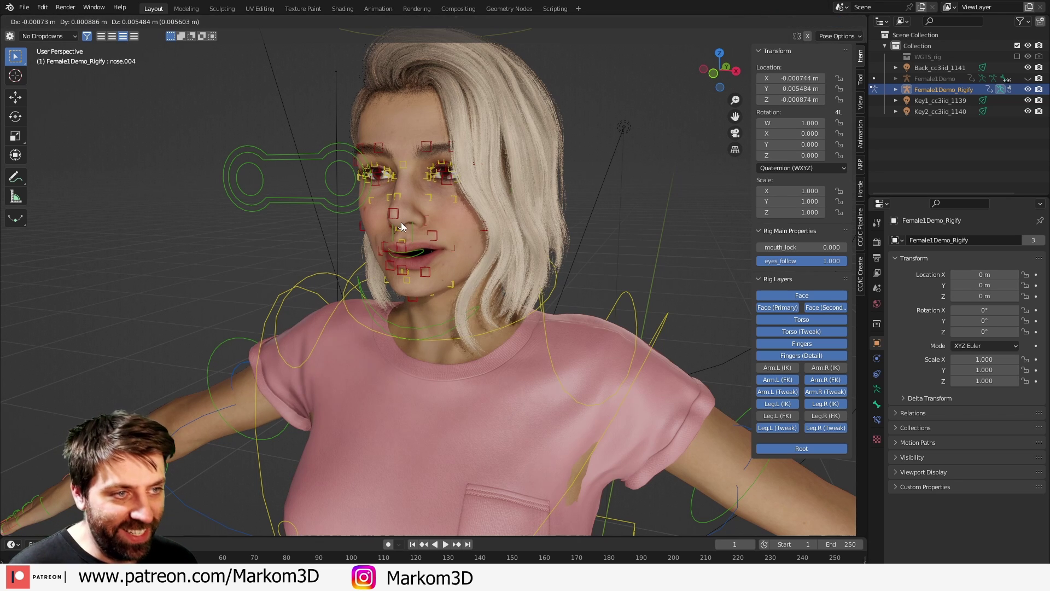
pyautogui.click(414, 227)
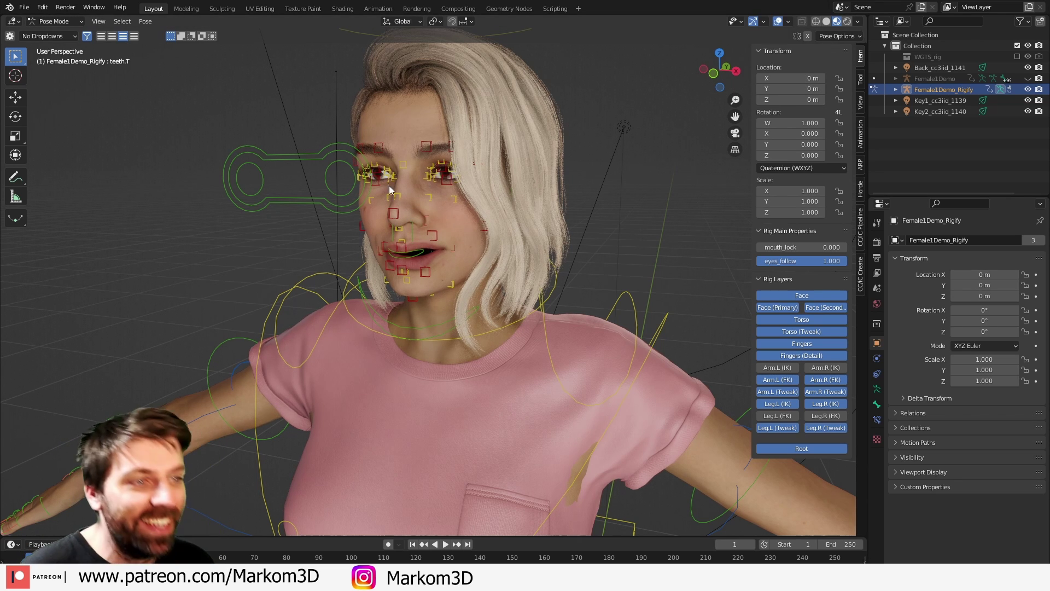
# Step: Lower the chin control to open the mouth
pyautogui.scroll(3, 412, 165)
pyautogui.rightClick(383, 328)
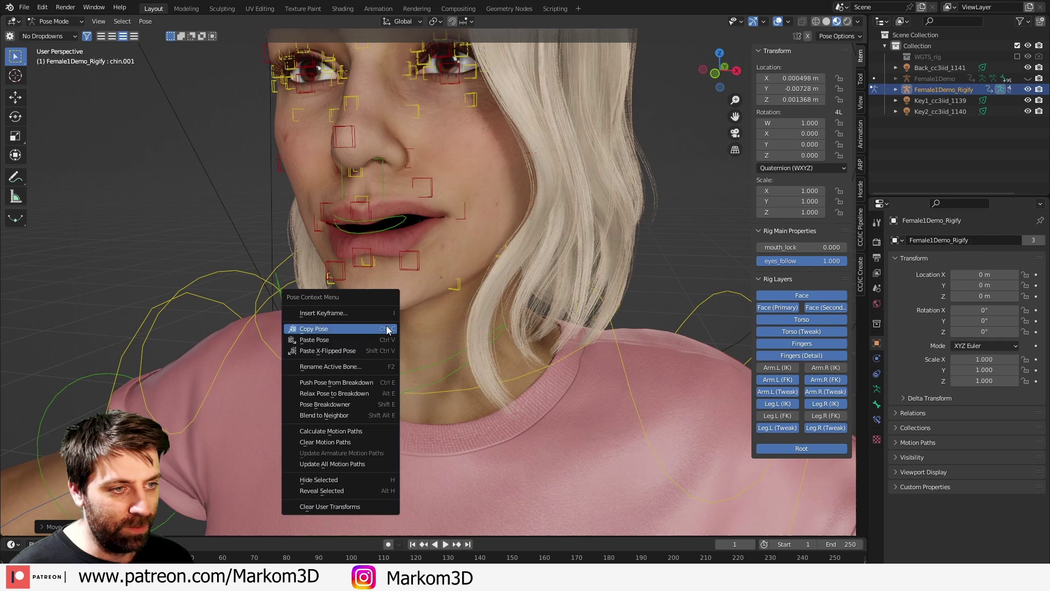
pyautogui.press('Escape')
pyautogui.click(385, 350)
pyautogui.press('g')
pyautogui.click(392, 372)
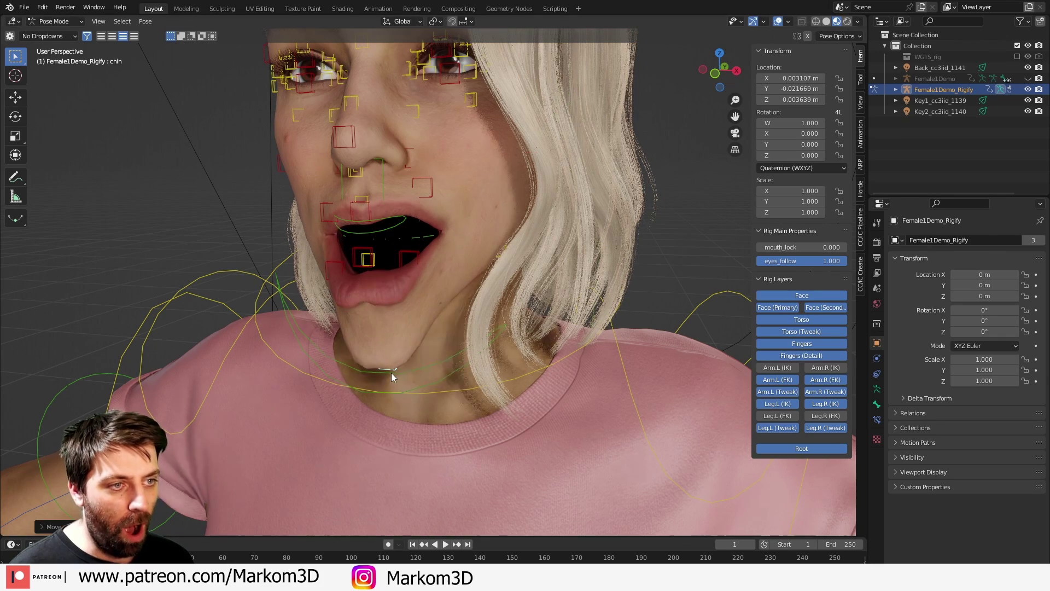
# Step: Try rotating the jaw about global X, then cancel to keep it at rest
pyautogui.moveTo(455, 352); pyautogui.dragTo(409, 330, button='middle')
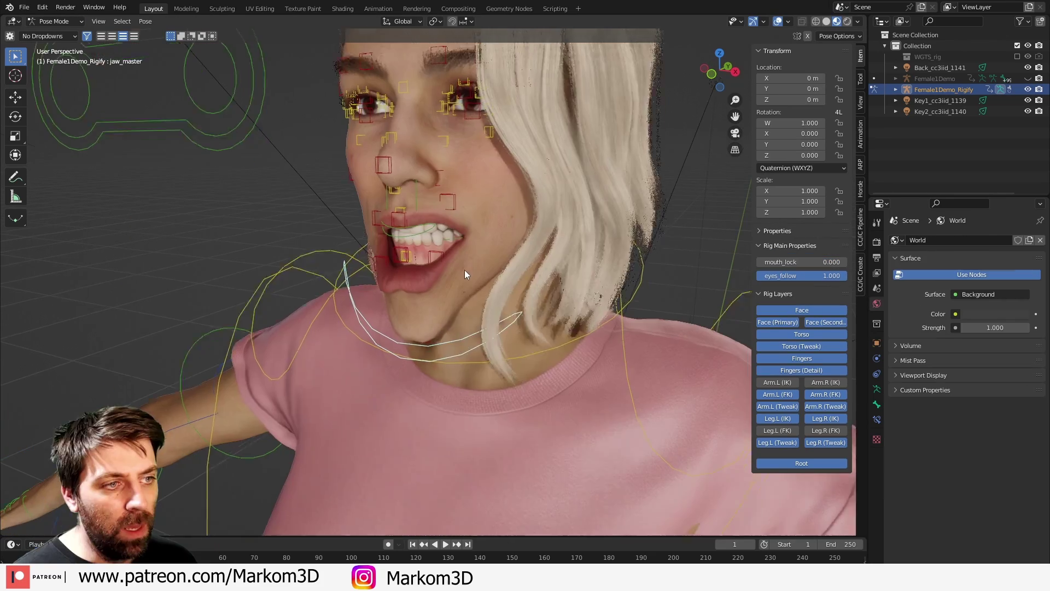
pyautogui.press('r')
pyautogui.press('x')
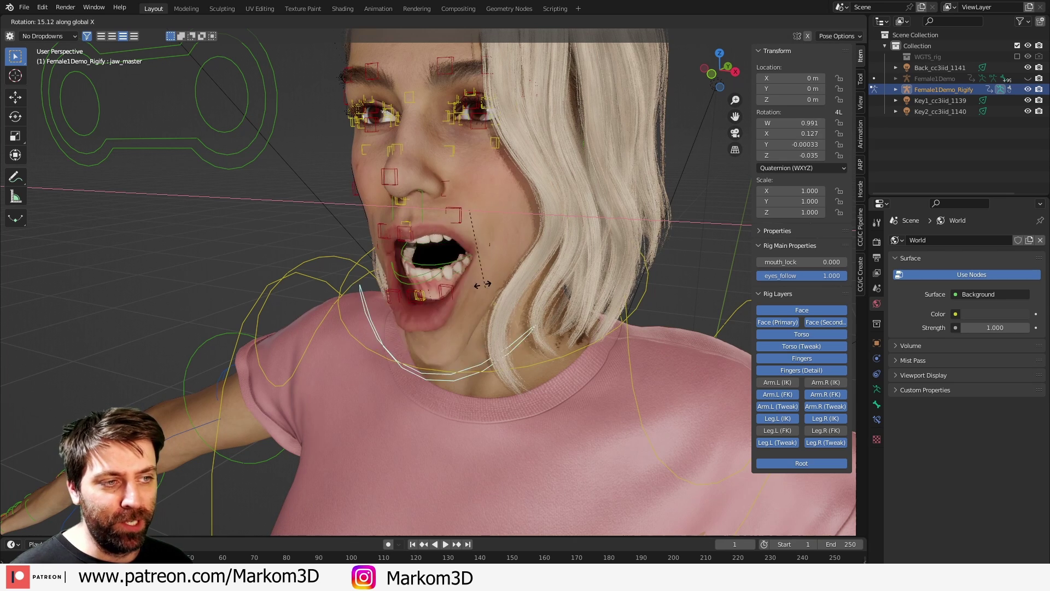
pyautogui.press('Escape')
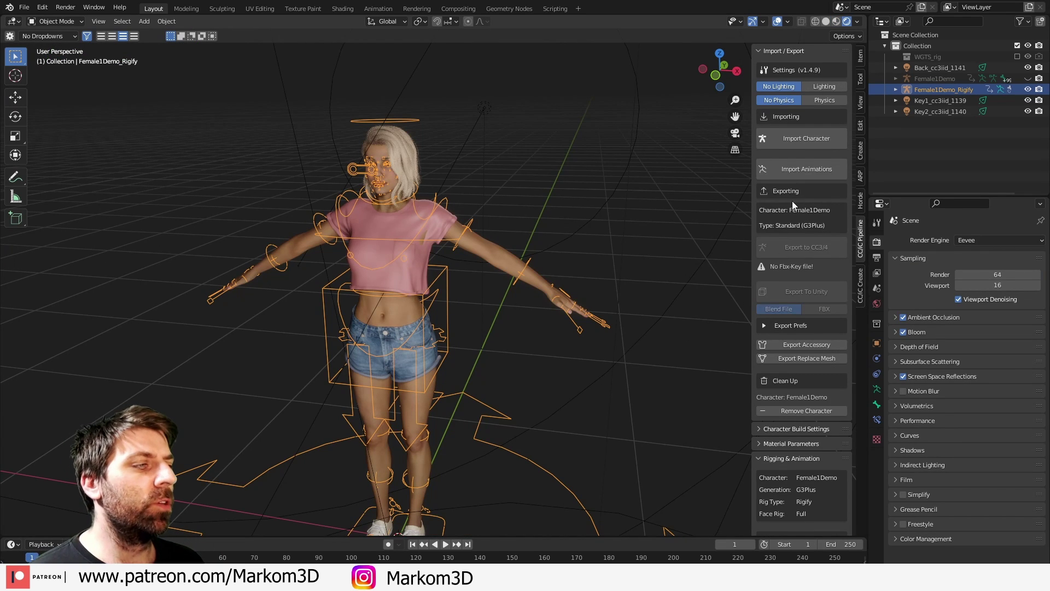
# Step: Import MAleChar1.Fbx, then the trenchanimationmale.fbx animation, from CC4Testing via Import Animations
pyautogui.click(796, 168)
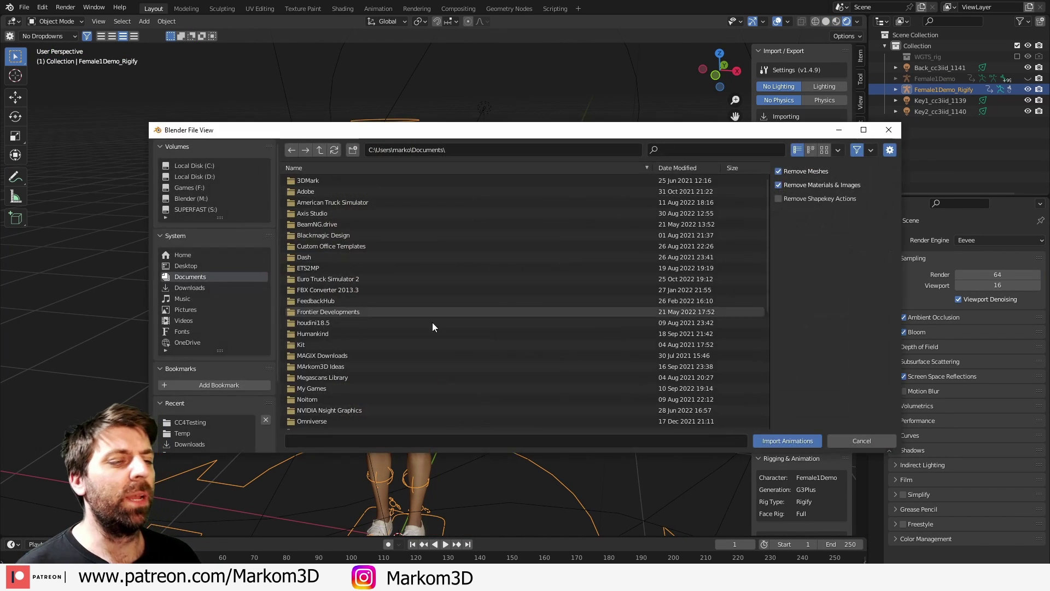
pyautogui.click(198, 424)
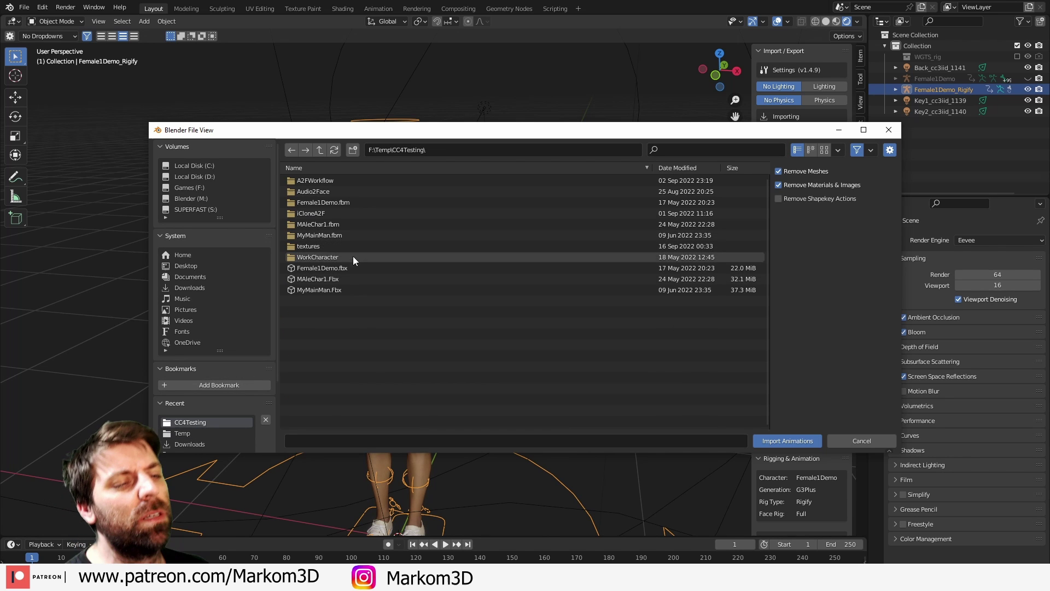
pyautogui.doubleClick(353, 277)
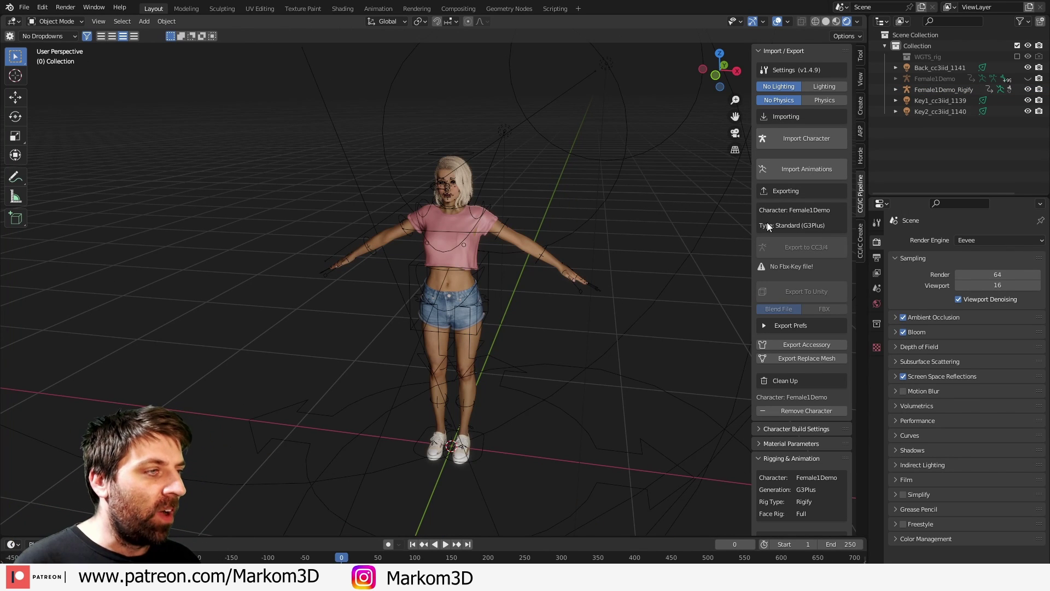
pyautogui.click(795, 170)
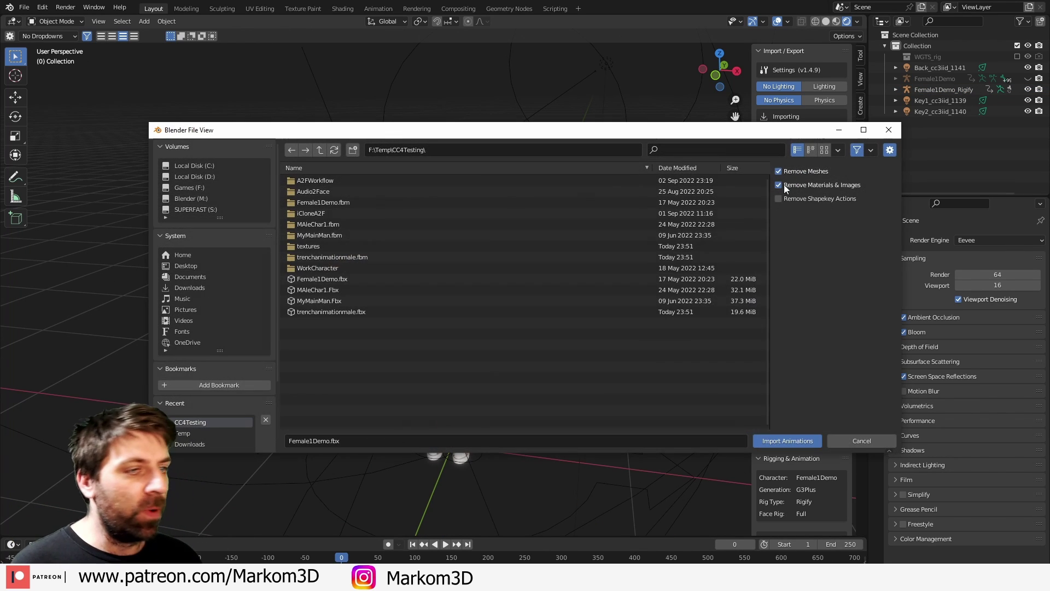
pyautogui.doubleClick(365, 313)
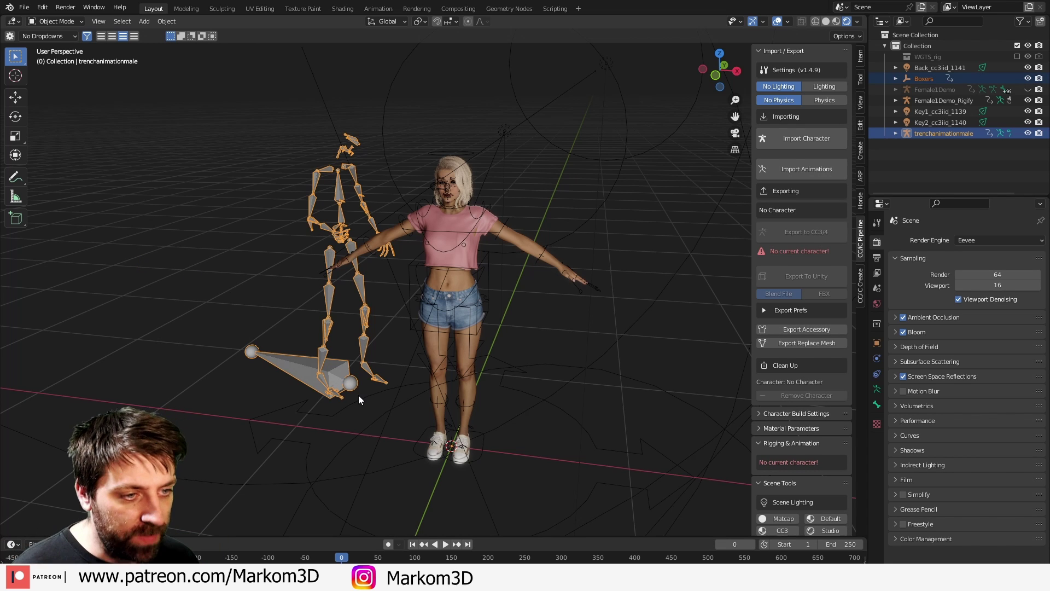
# Step: Select Female1Demo_Rigify, set trenchanimationmale as retarget source, and Preview Retarget
pyautogui.click(494, 315)
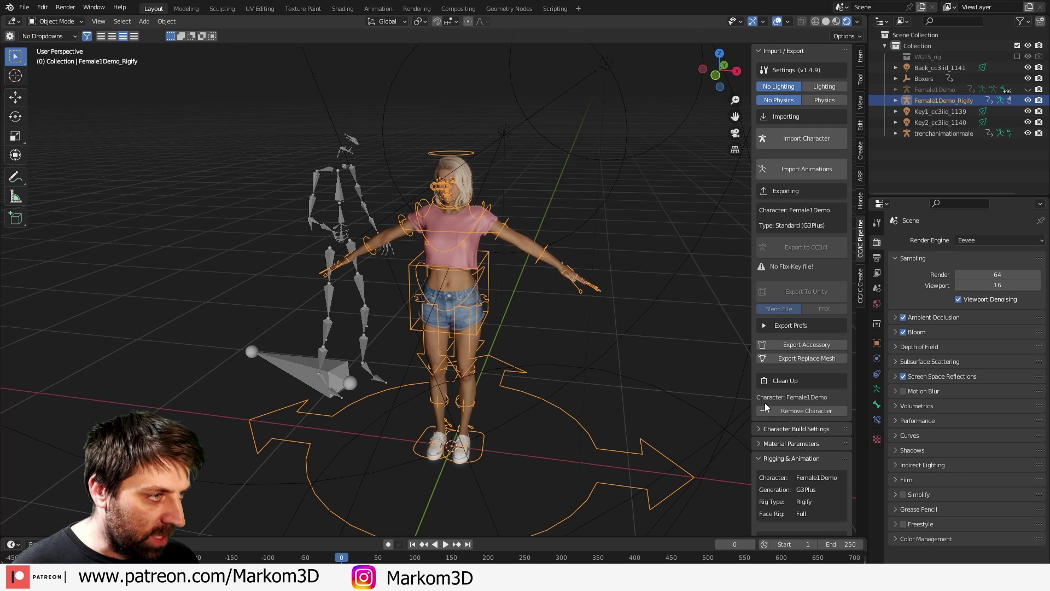
pyautogui.scroll(-12, 766, 402)
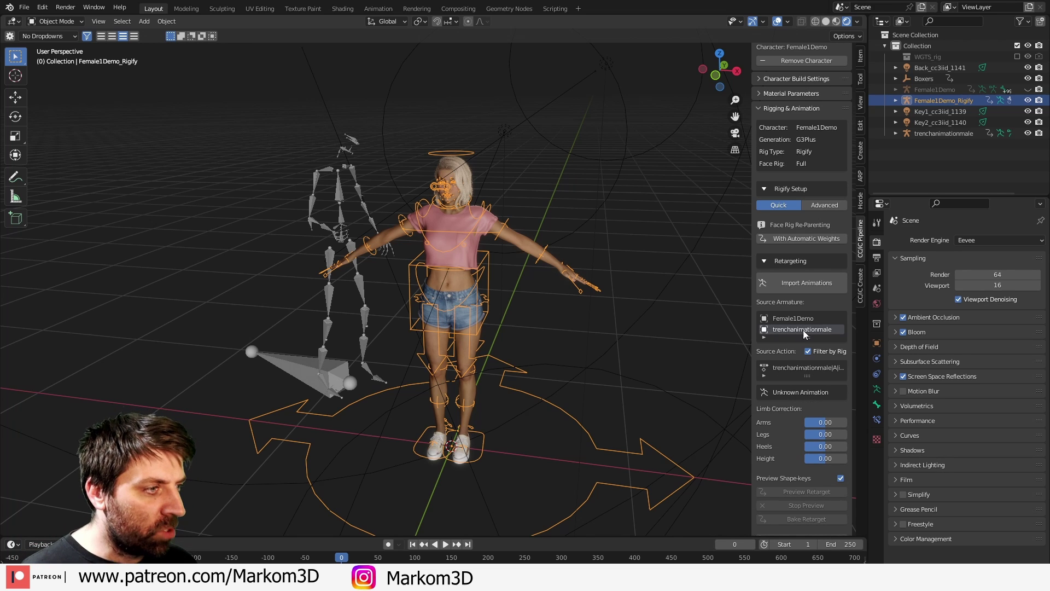
pyautogui.click(809, 365)
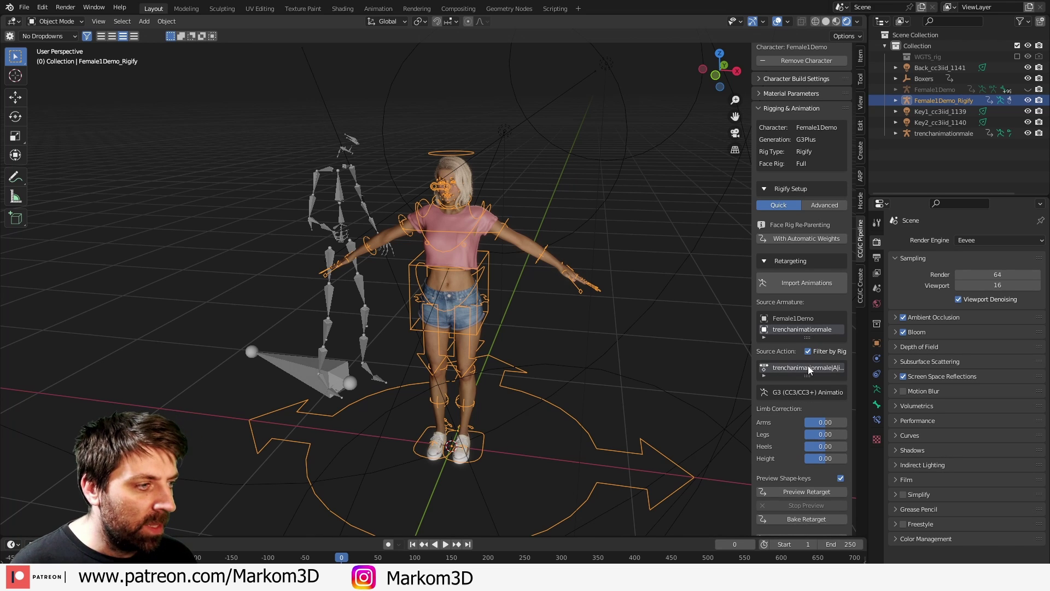
pyautogui.scroll(-2, 809, 365)
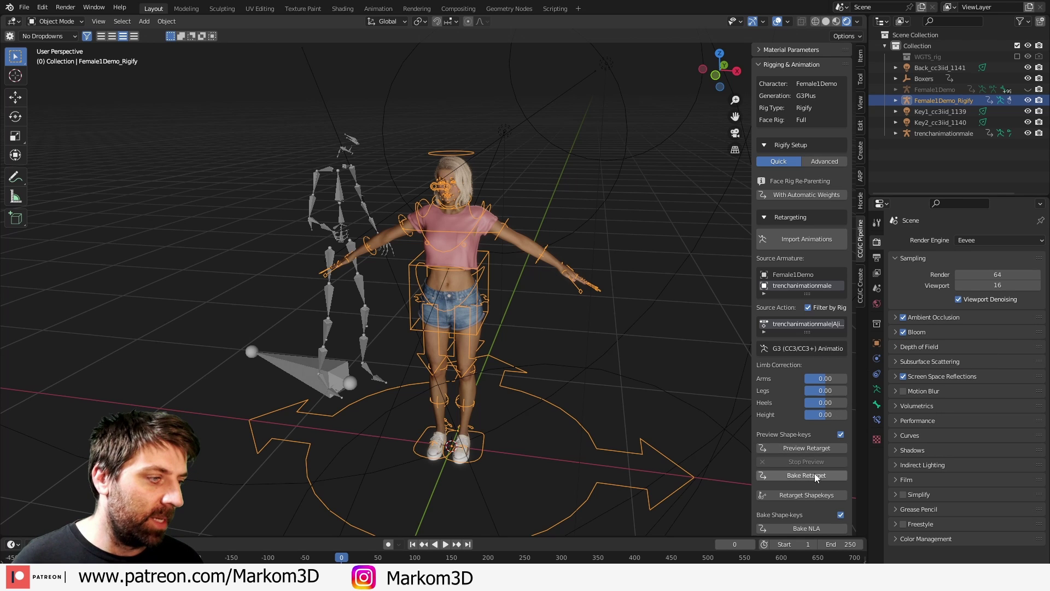
pyautogui.click(809, 449)
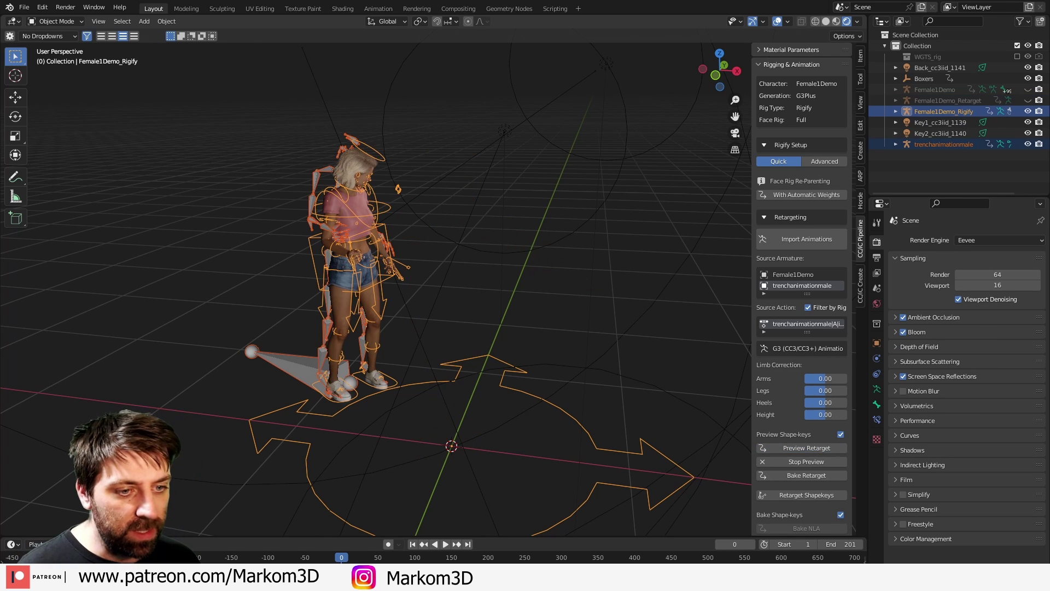
# Step: Play the retargeted animation and jump to frame 82
pyautogui.press('space')
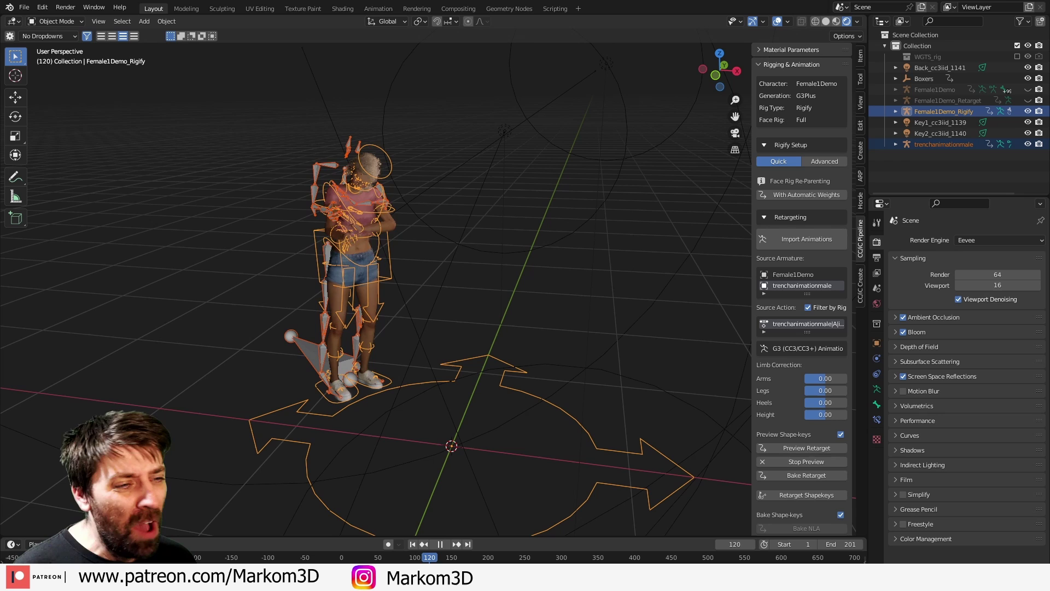
pyautogui.press('Escape')
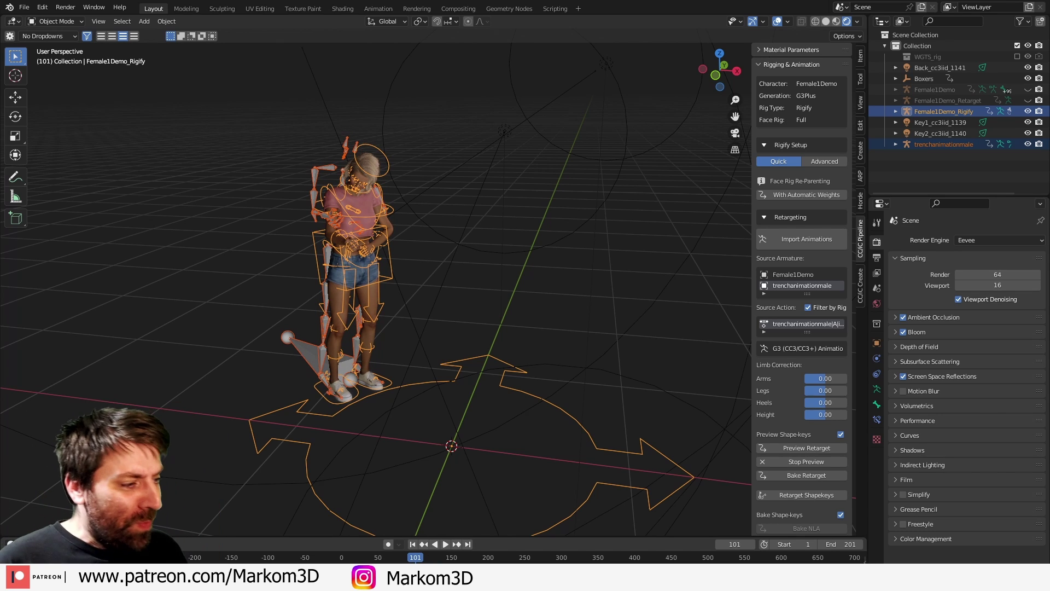
pyautogui.press('space')
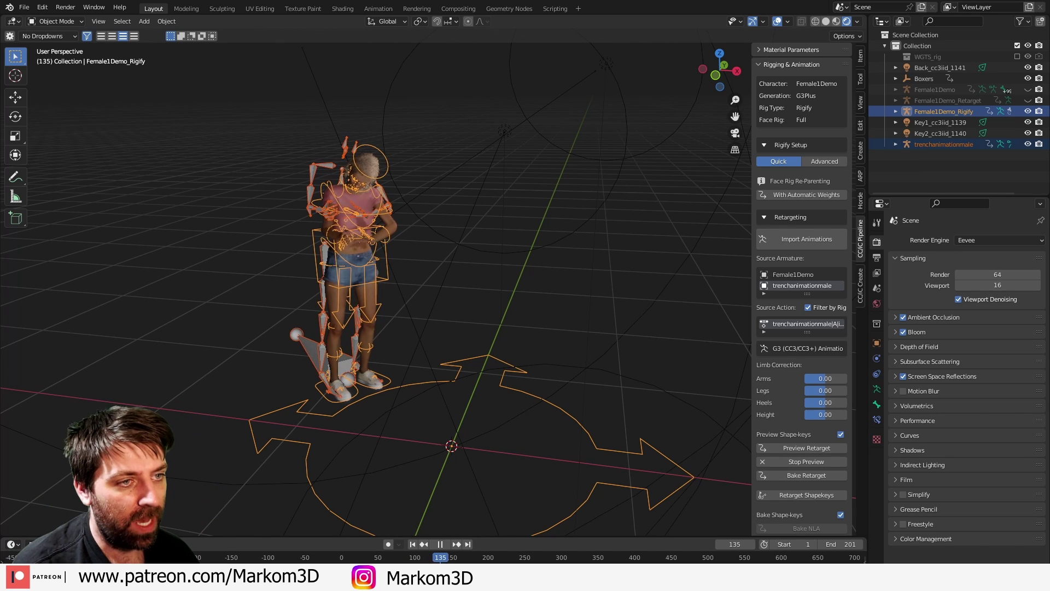
pyautogui.scroll(3, 429, 415)
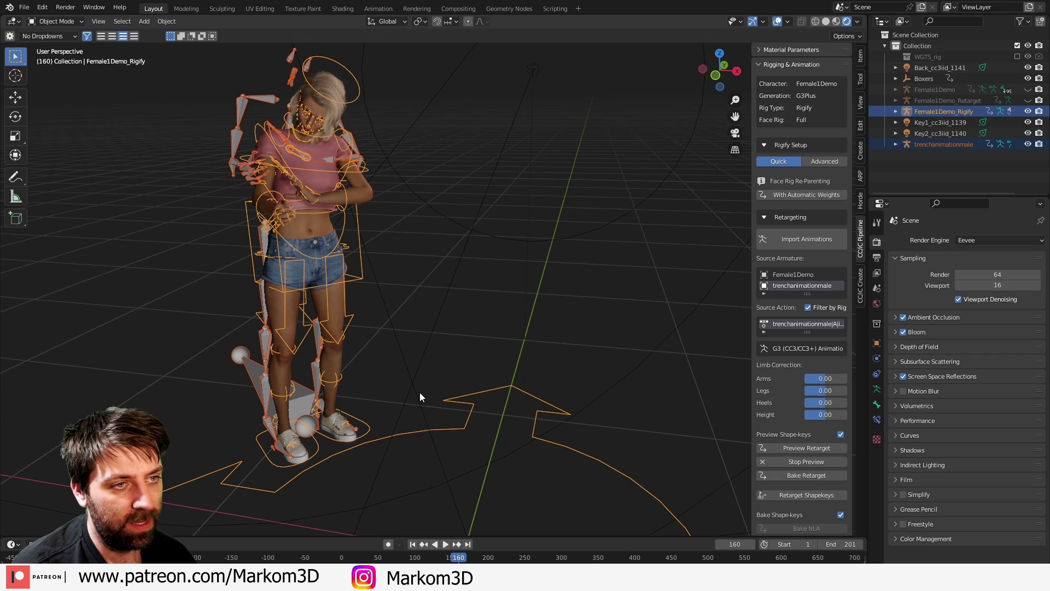
pyautogui.scroll(5, 442, 411)
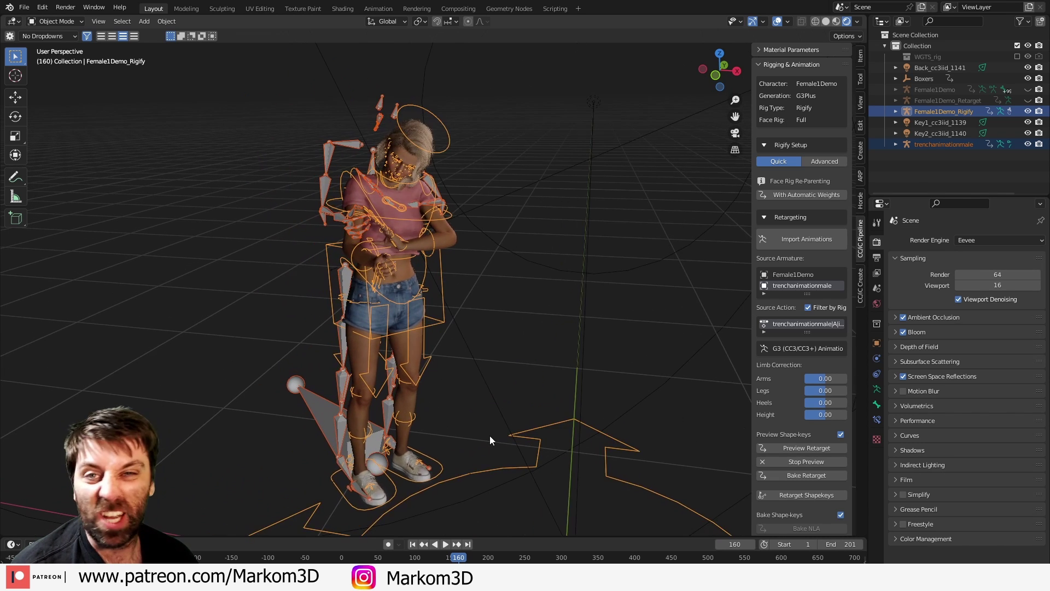
pyautogui.scroll(1, 482, 444)
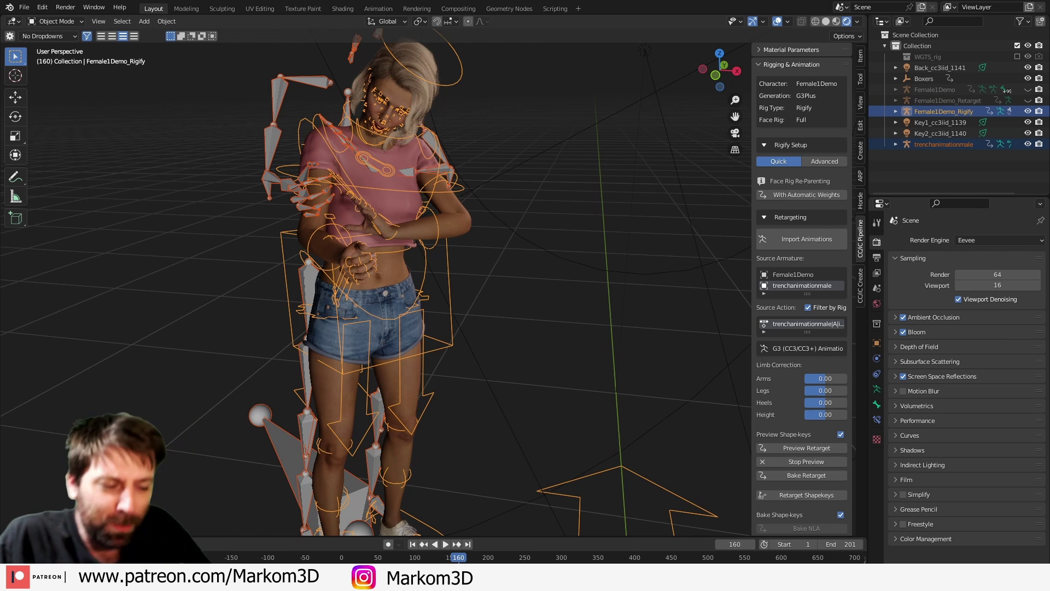
pyautogui.click(403, 558)
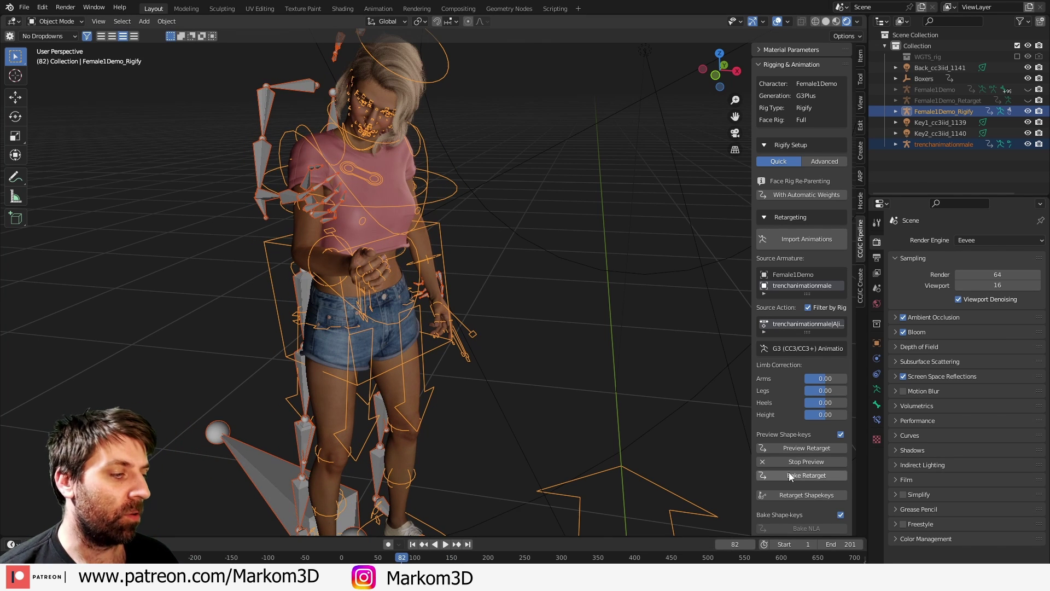
# Step: Bake the retarget onto the Rigify rig and delete the trenchanimationmale skeleton
pyautogui.click(818, 475)
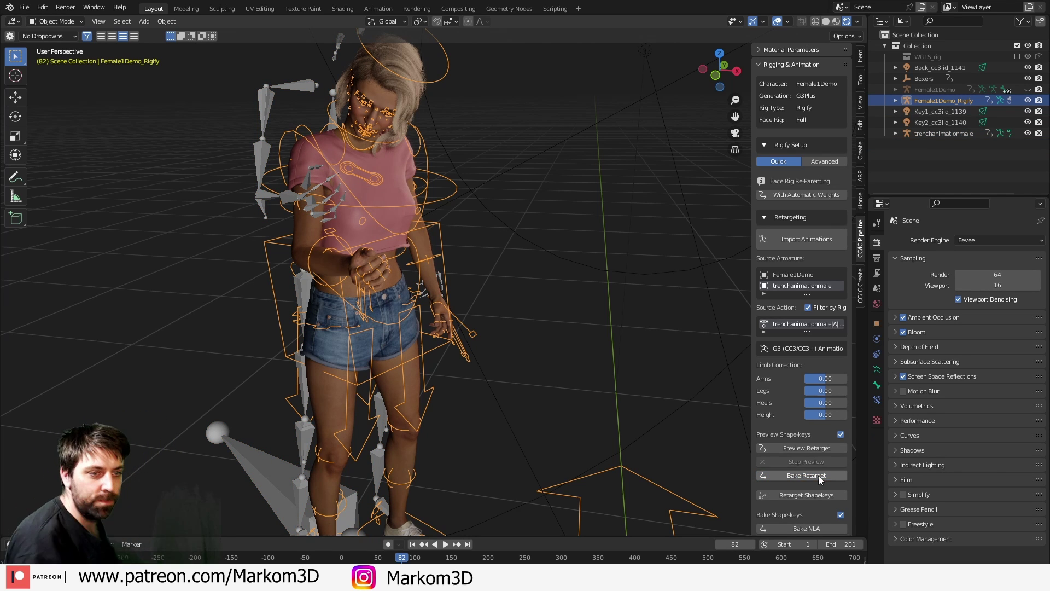
pyautogui.click(262, 485)
pyautogui.press('Delete')
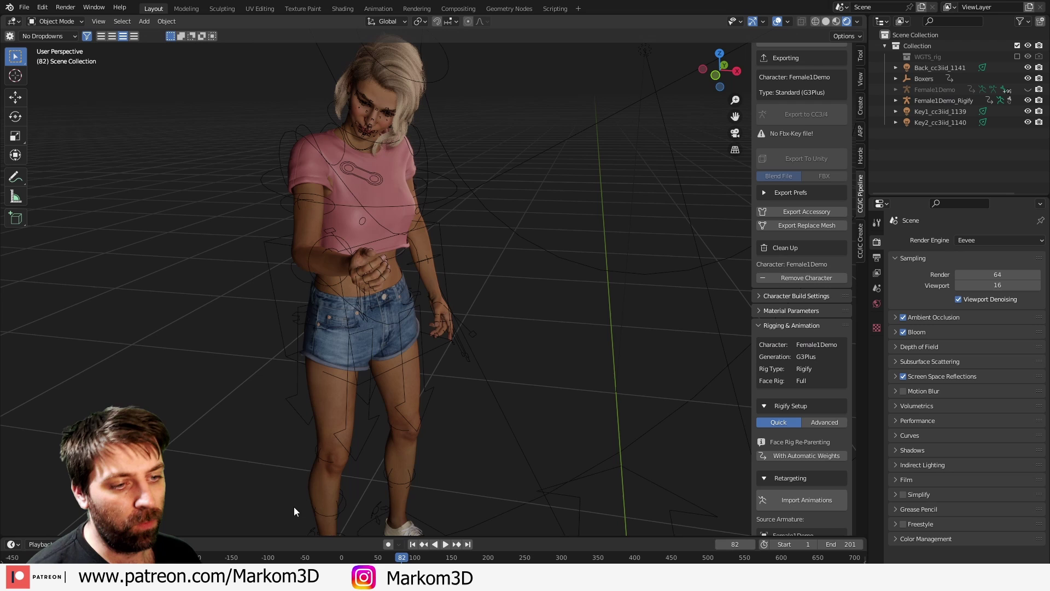
# Step: Play the baked animation, scrub to frame 127, and leave the jaw at rest
pyautogui.click(434, 544)
pyautogui.moveTo(417, 559); pyautogui.dragTo(432, 531)
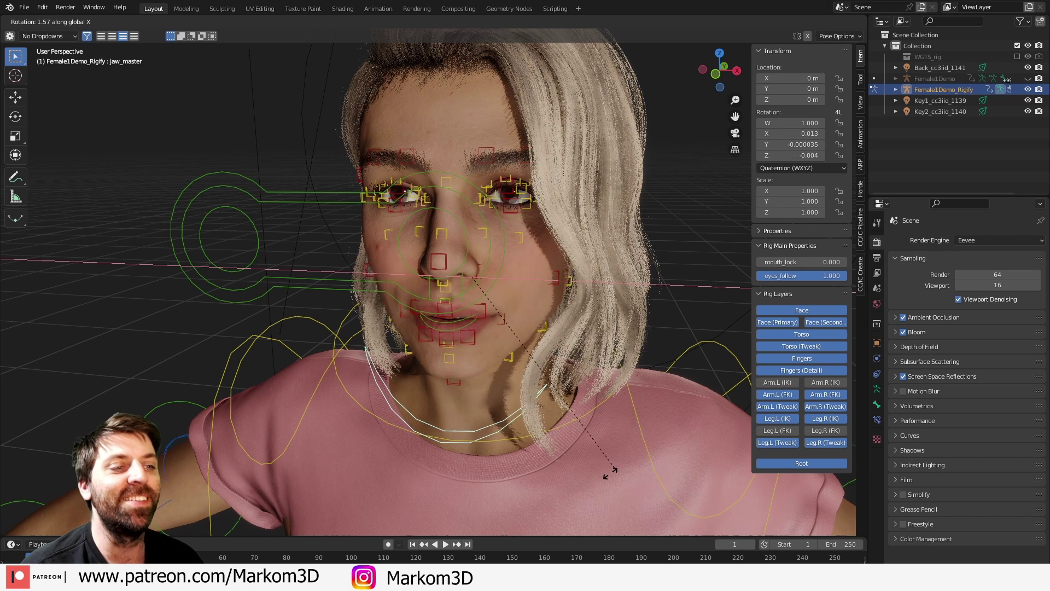
pyautogui.rightClick(637, 473)
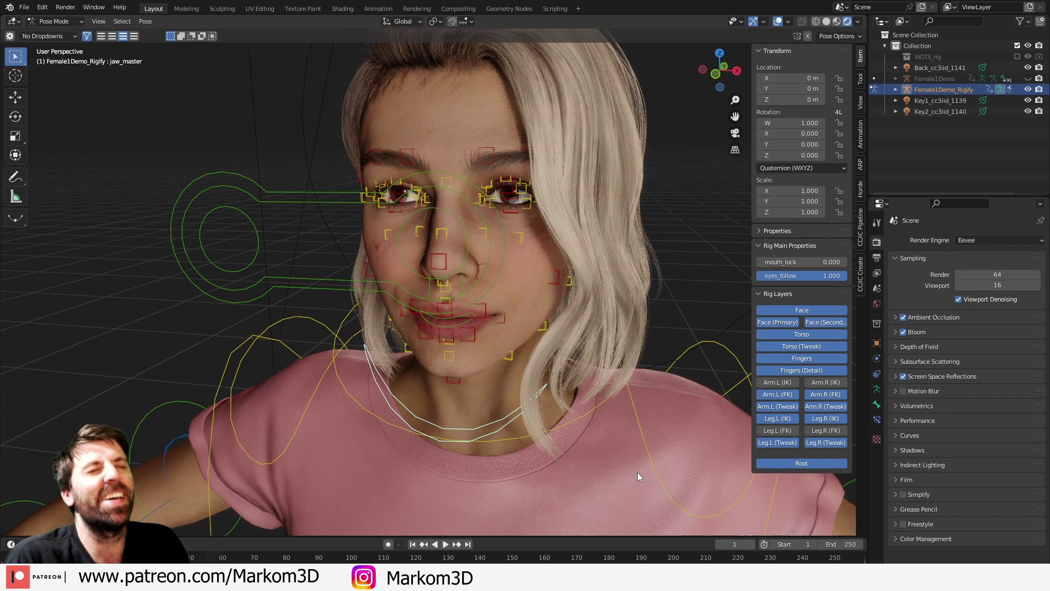